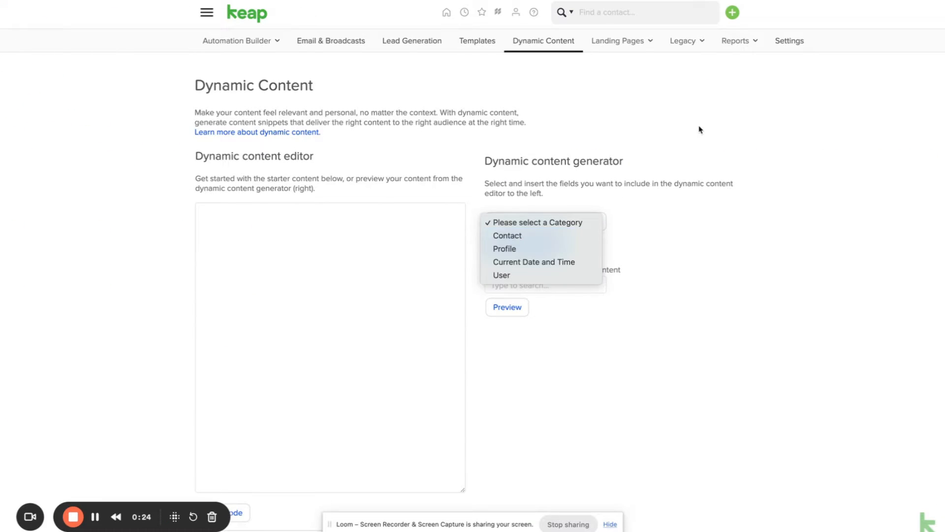
Return to the Dynamic Content page with its empty editor, dismissing the account profile menu
click(700, 129)
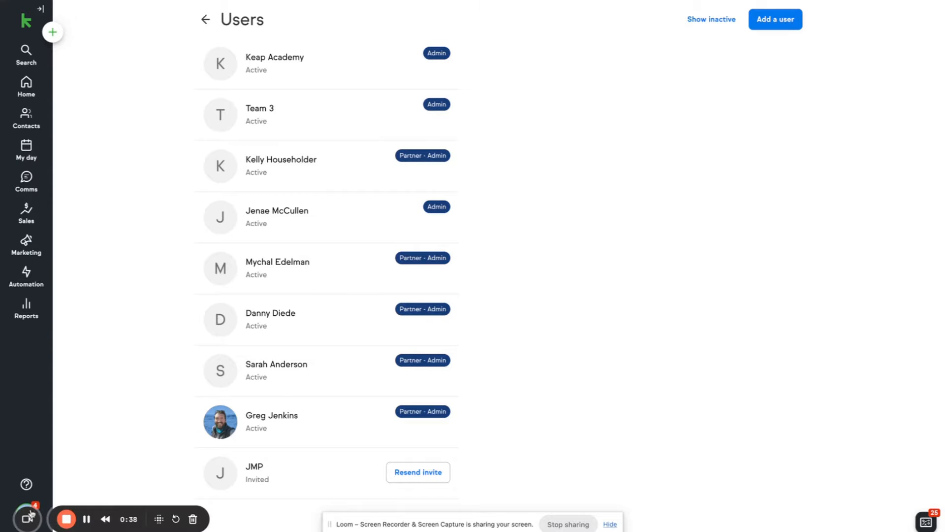
click(27, 519)
click(27, 514)
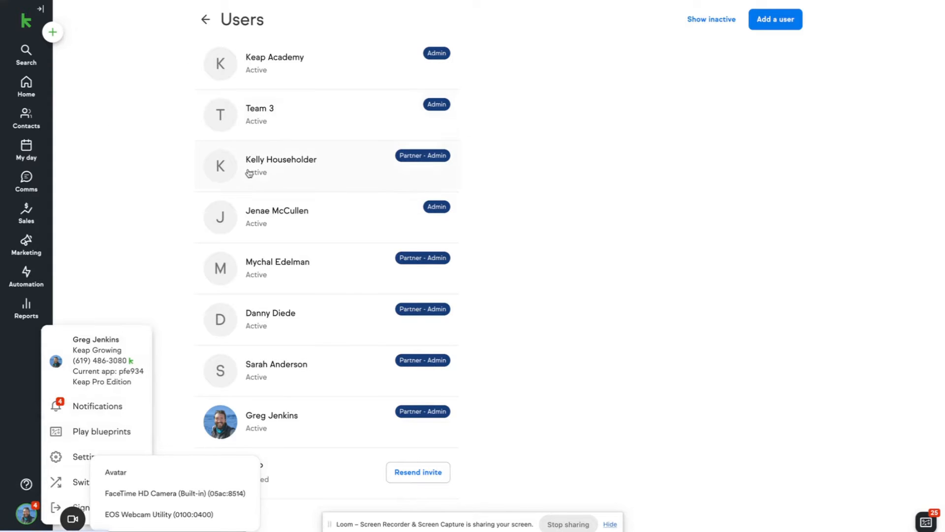
click(151, 175)
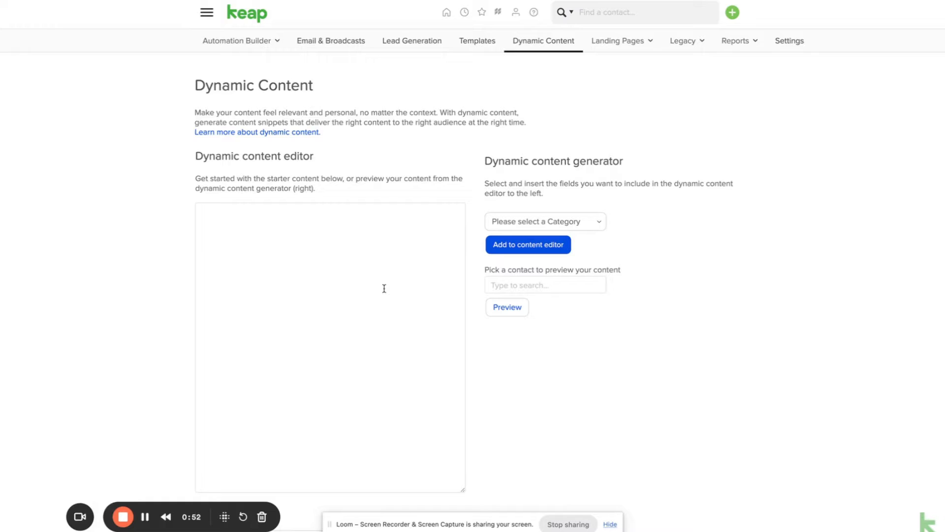
Choose the Contact > Owner Id merge field in the content generator
click(556, 222)
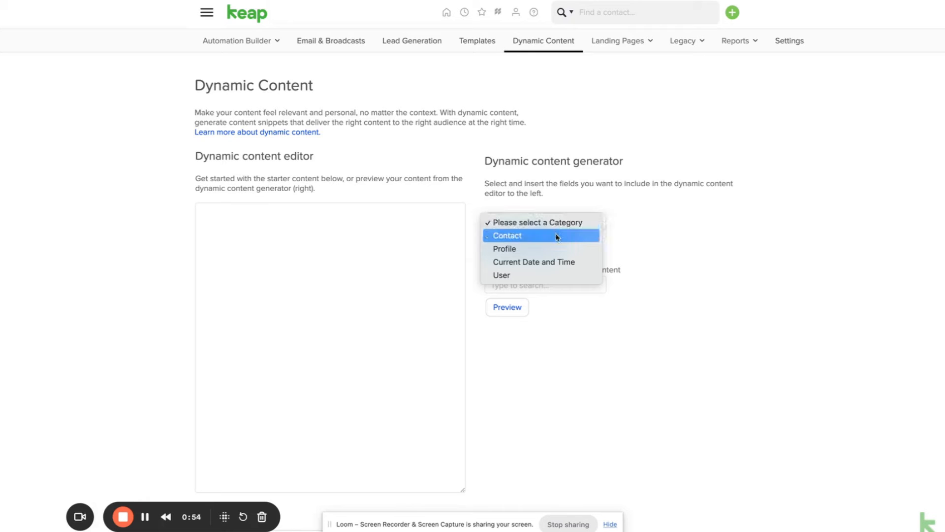
click(556, 238)
click(554, 244)
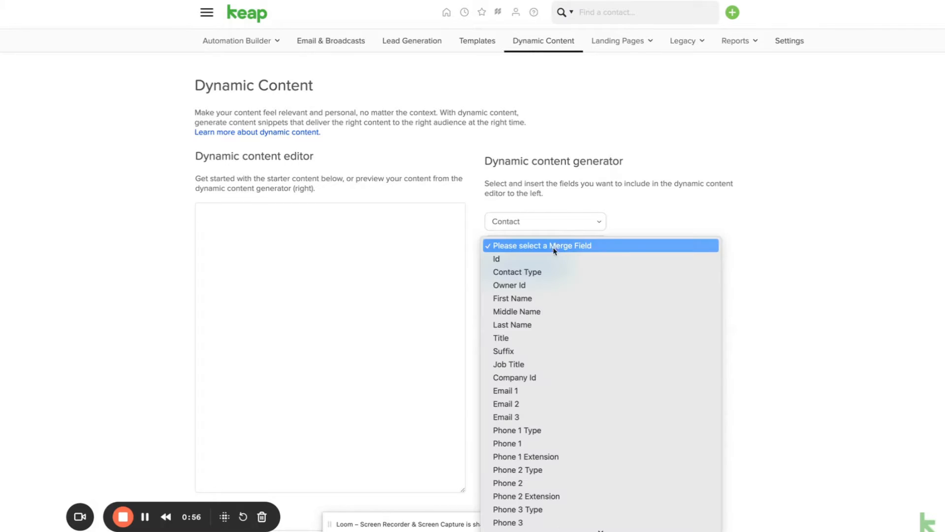
click(549, 287)
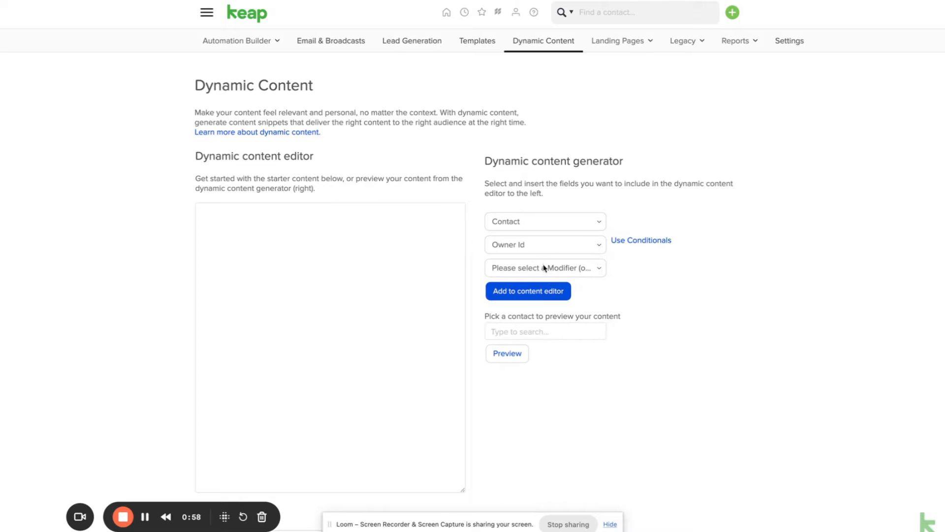
Switch to conditionals, set If with Equals, then view the Users list
click(643, 240)
click(589, 268)
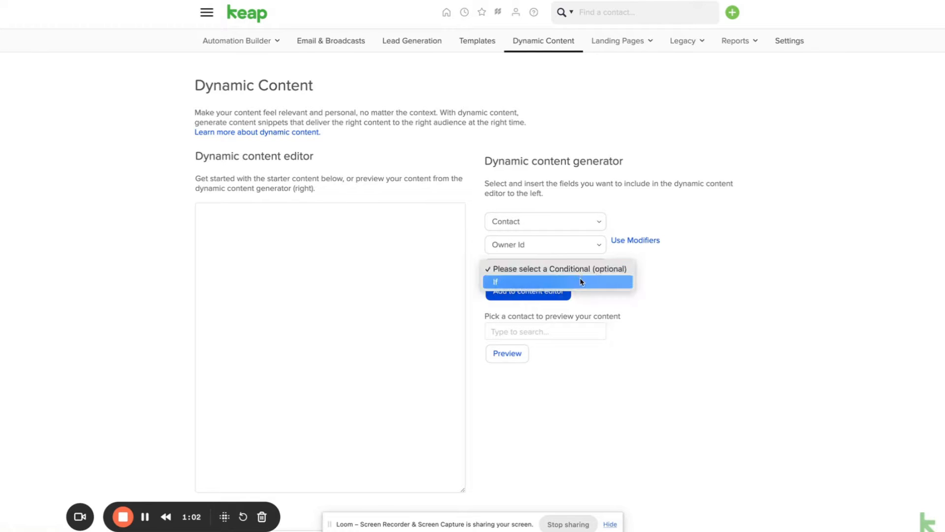
click(581, 280)
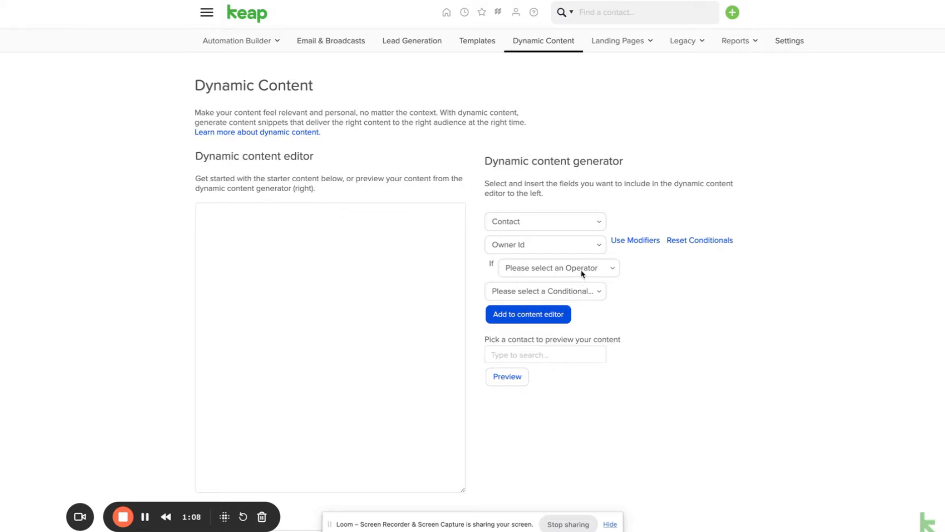
click(581, 271)
click(578, 282)
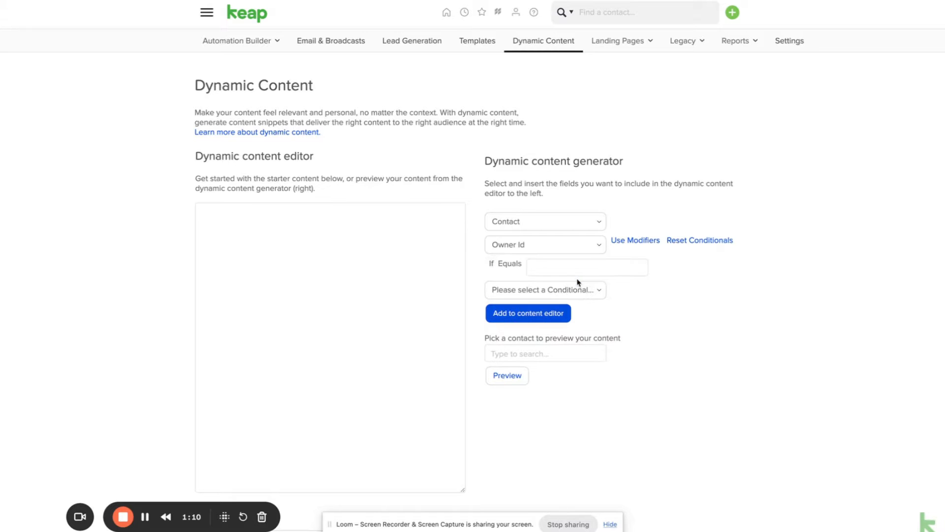
click(578, 269)
click(240, 1)
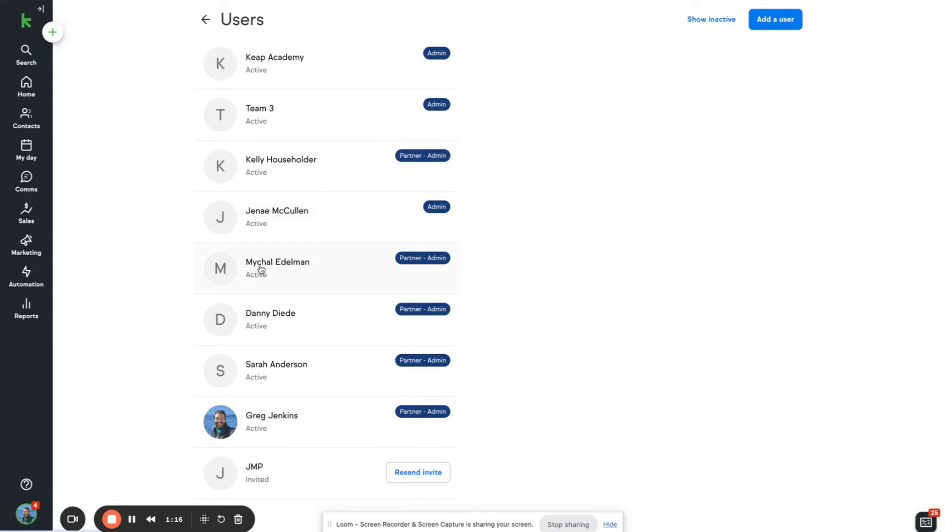
Enter owner ID 8 for If Equals and add an Else If Equals branch
click(114, 1)
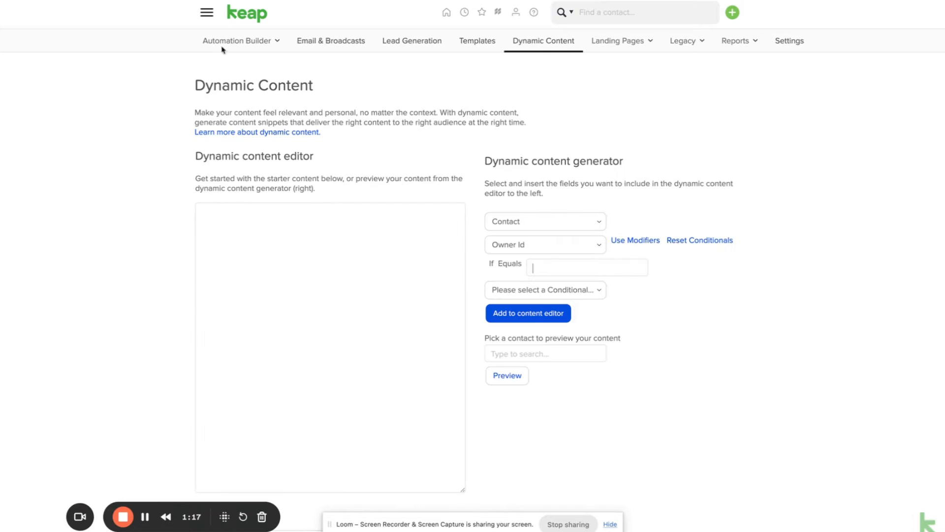
click(553, 268)
text(8)
click(604, 290)
click(581, 303)
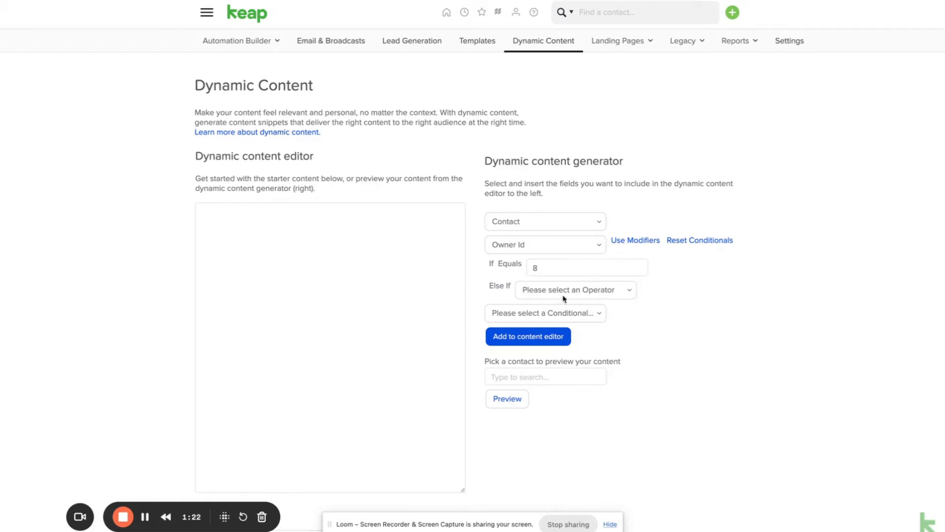
click(563, 288)
click(564, 305)
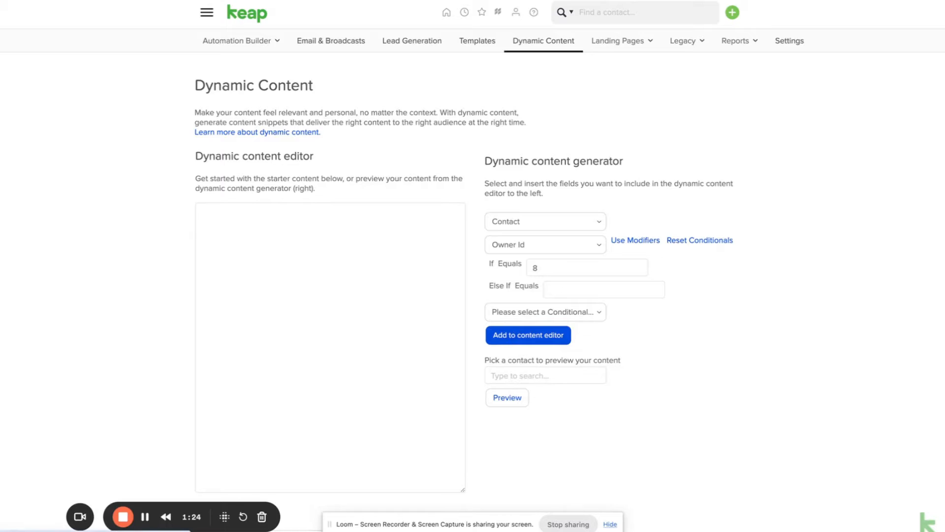
Check user IDs, add an Else fallback, and insert the conditional template into the editor
key(ctrl+Tab)
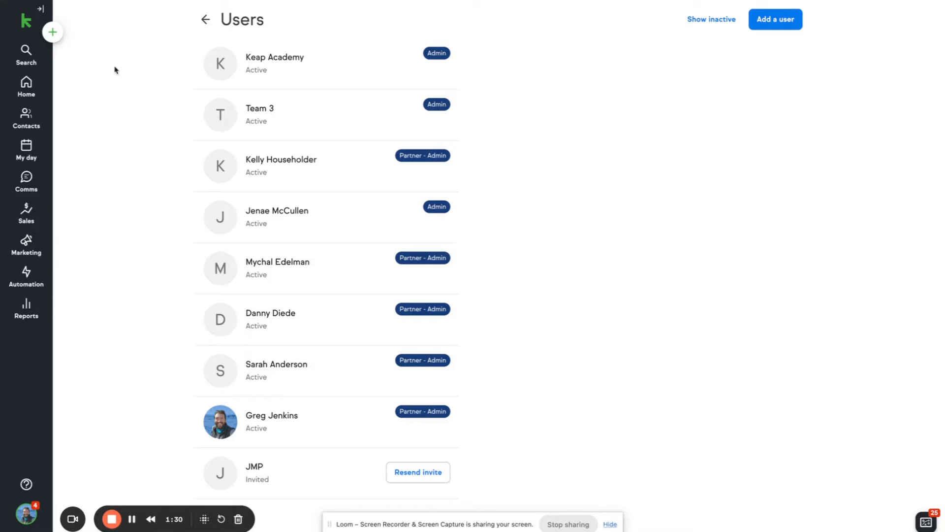
click(133, 1)
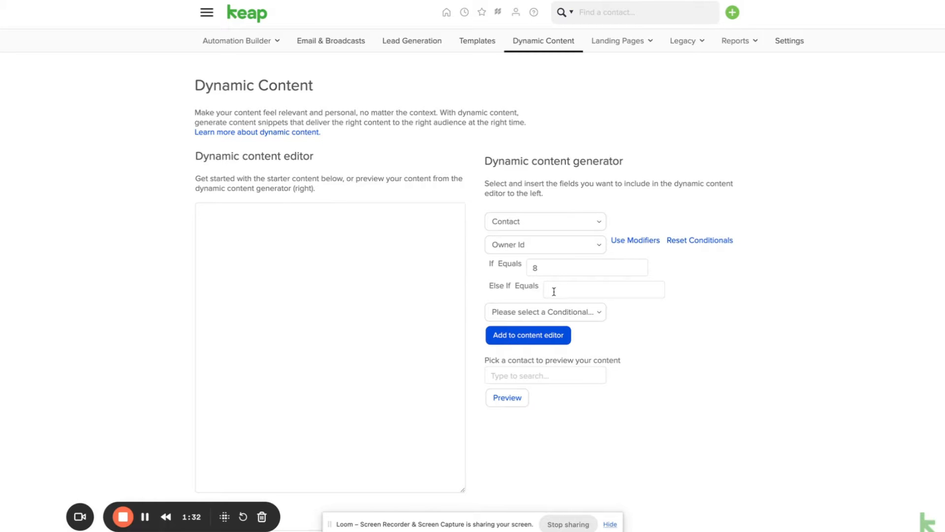
click(588, 312)
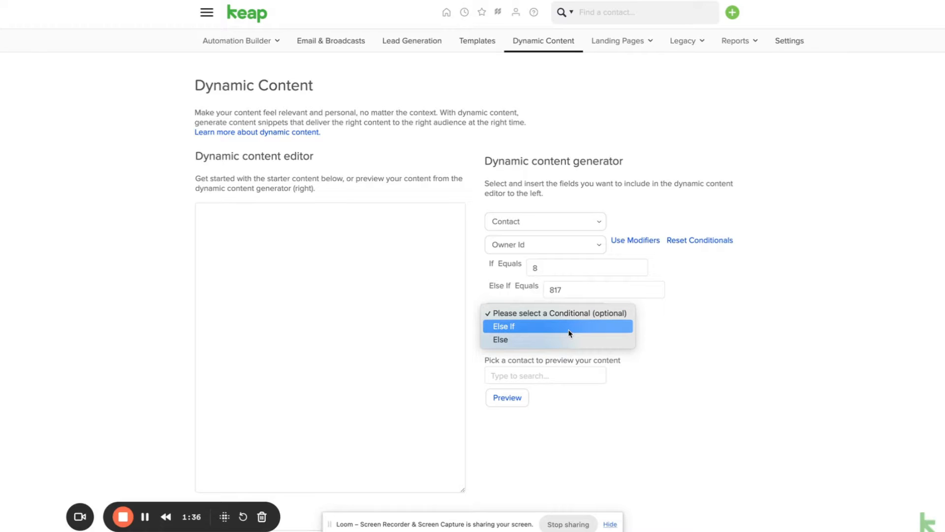
click(558, 339)
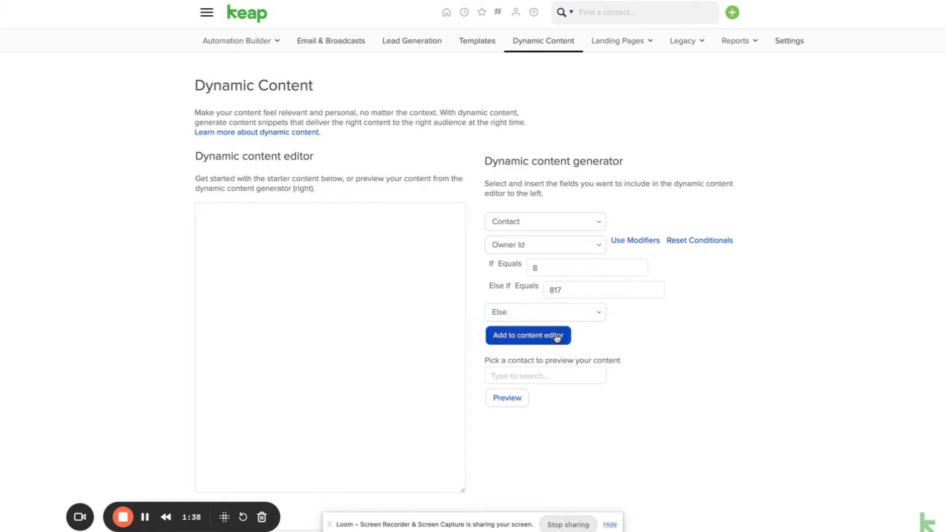
click(557, 338)
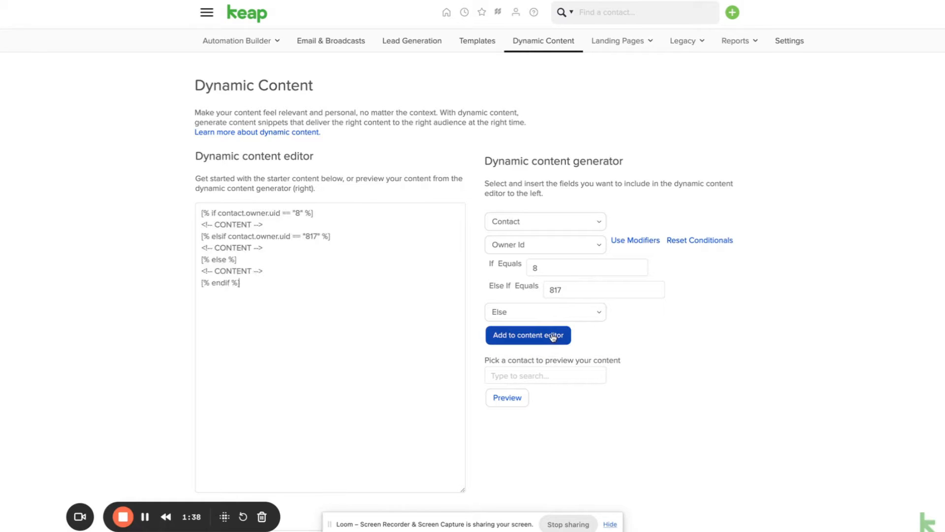
Replace the three CONTENT placeholders with 'Schedule with', 'Scheedule with Sarah' and 'Schedu' text
triple_click(298, 225)
text(S)
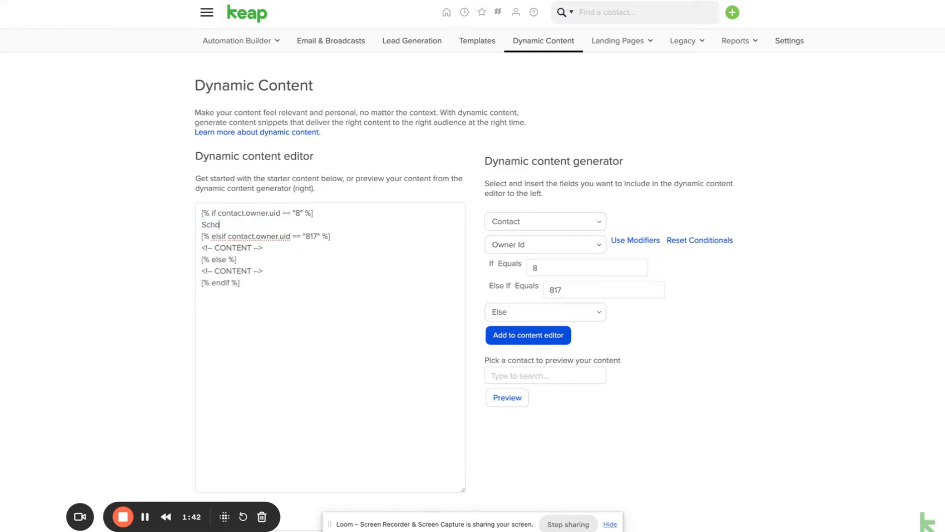
text(chedule with Myke:)
triple_click(299, 246)
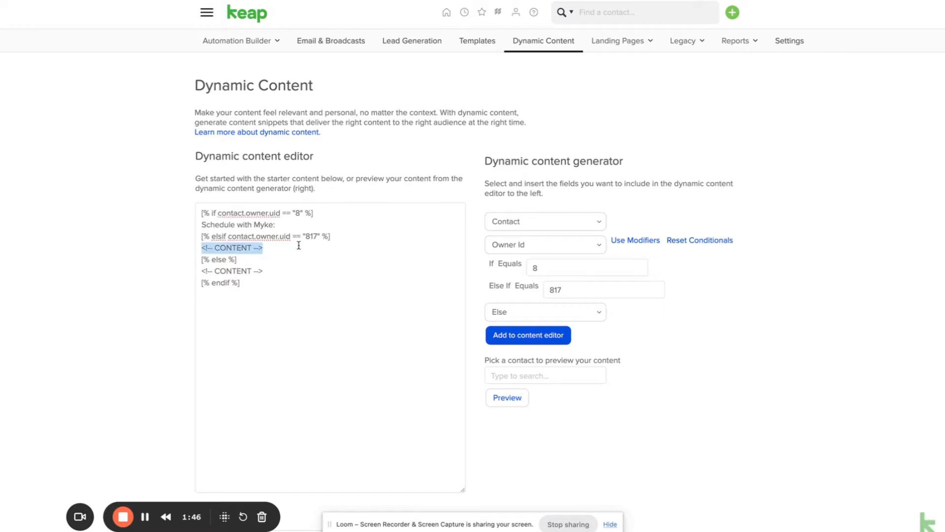
key(BackSpace)
text(Scheedu)
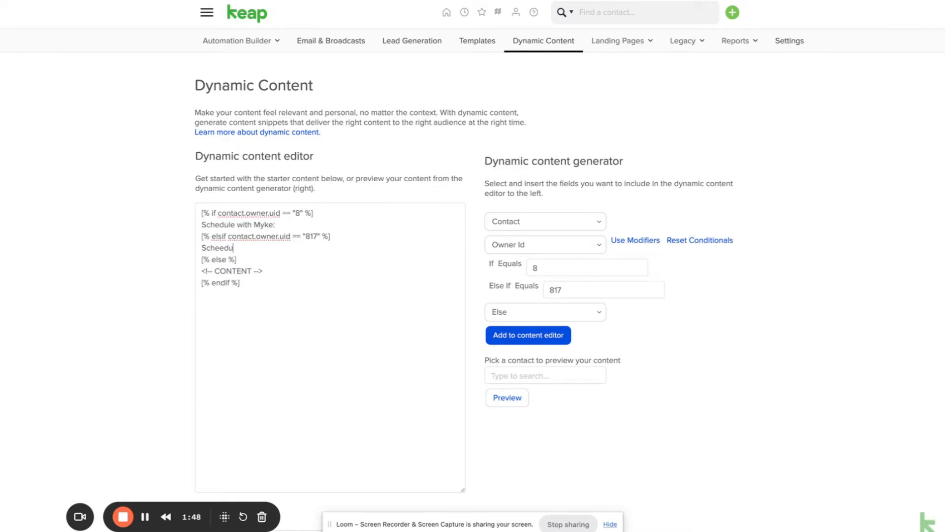
key(BackSpace)
key(BackSpace)
key(BackSpace)
text(dule with Sarah:)
triple_click(293, 267)
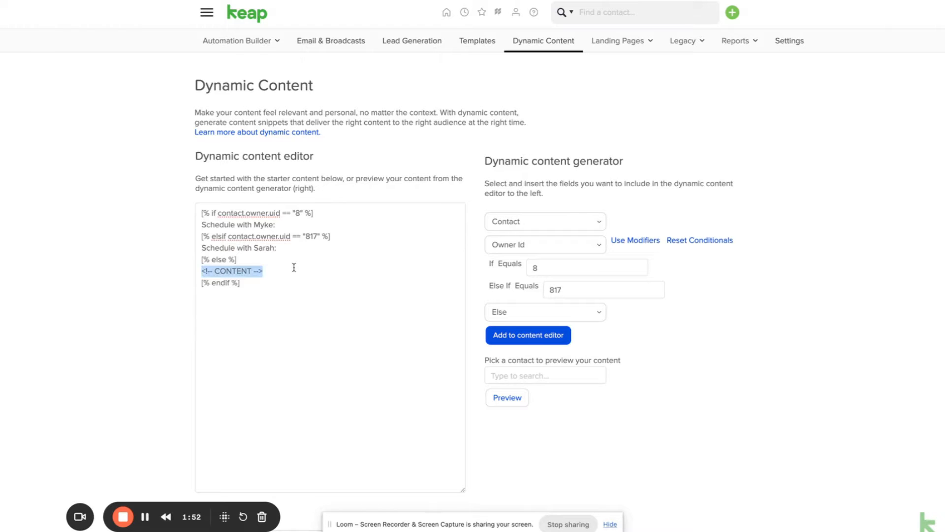
text(Schedule:)
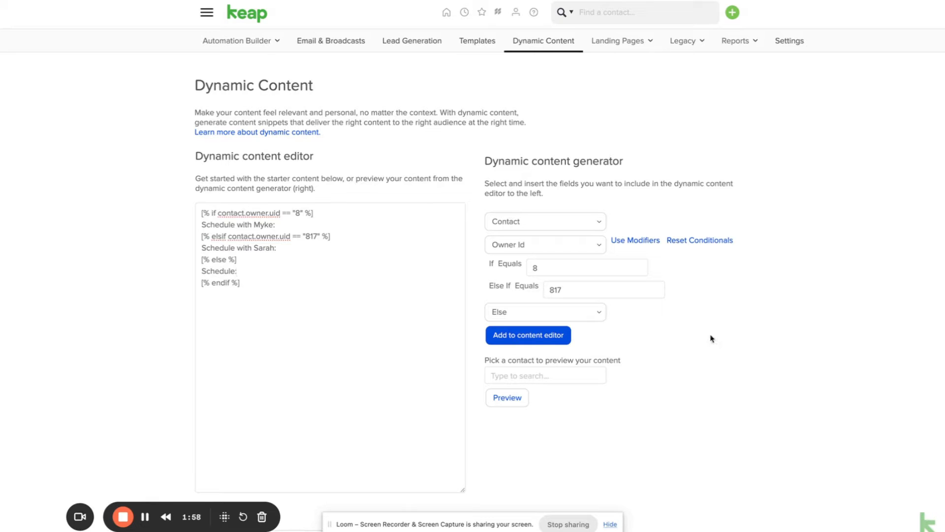
drag(293, 308, 194, 216)
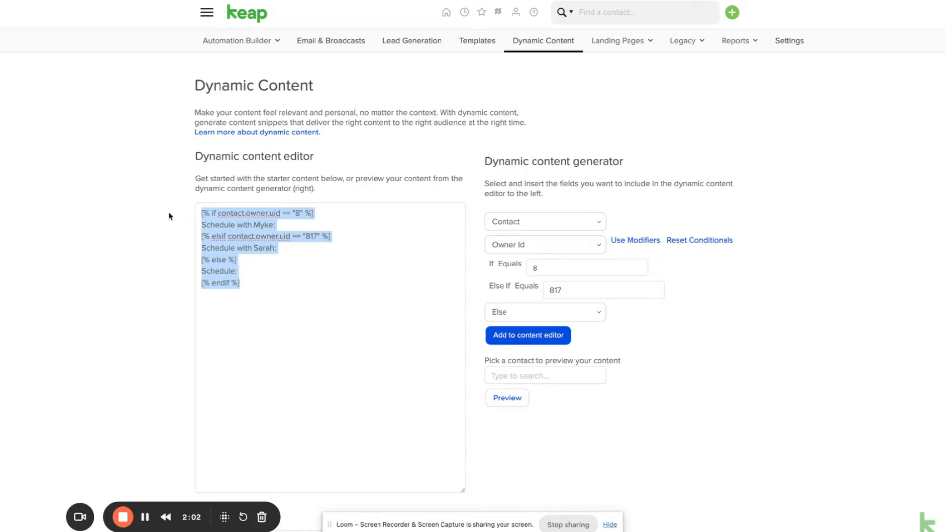
Leave the finished template and open the People contact list via the Settings panel
click(143, 213)
click(207, 13)
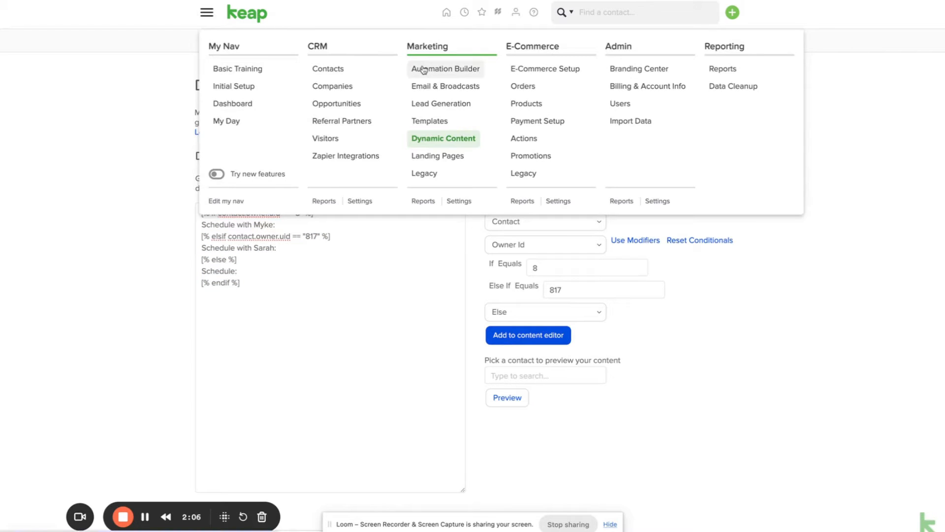
click(173, 94)
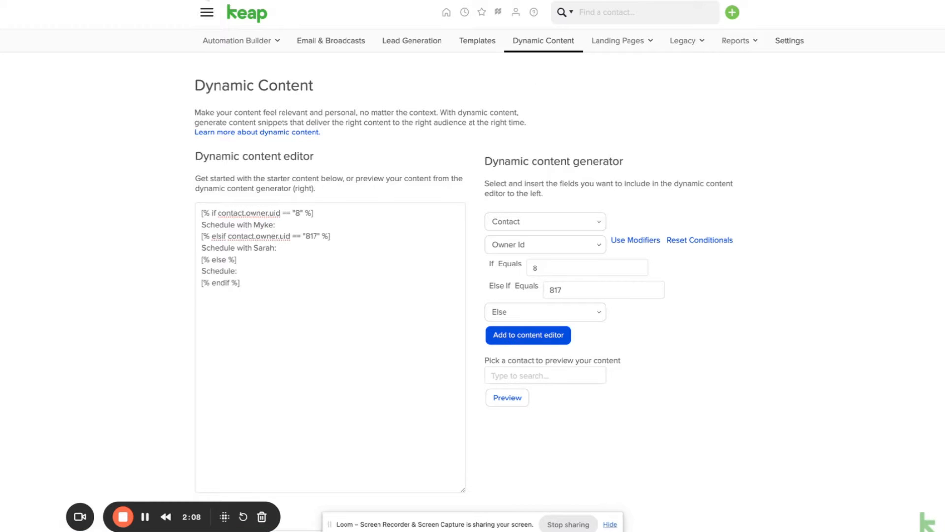
key(ctrl+Tab)
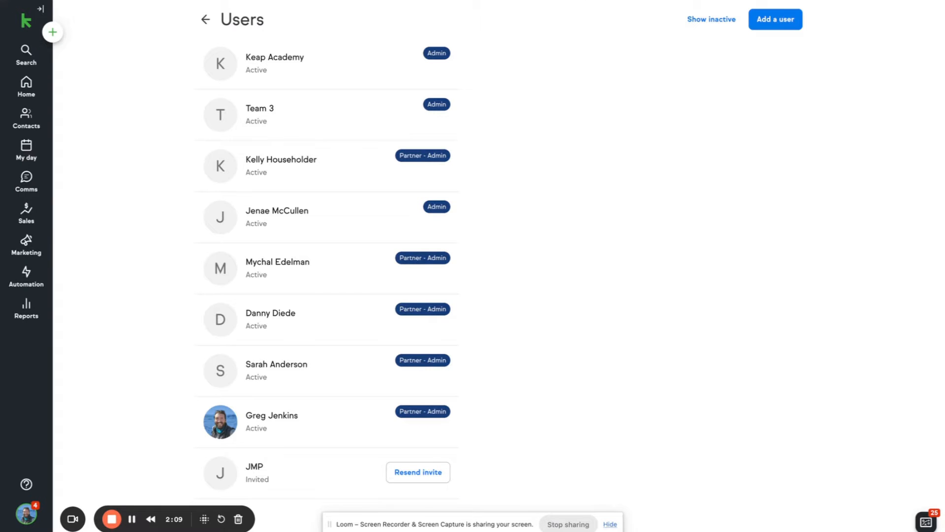
click(39, 9)
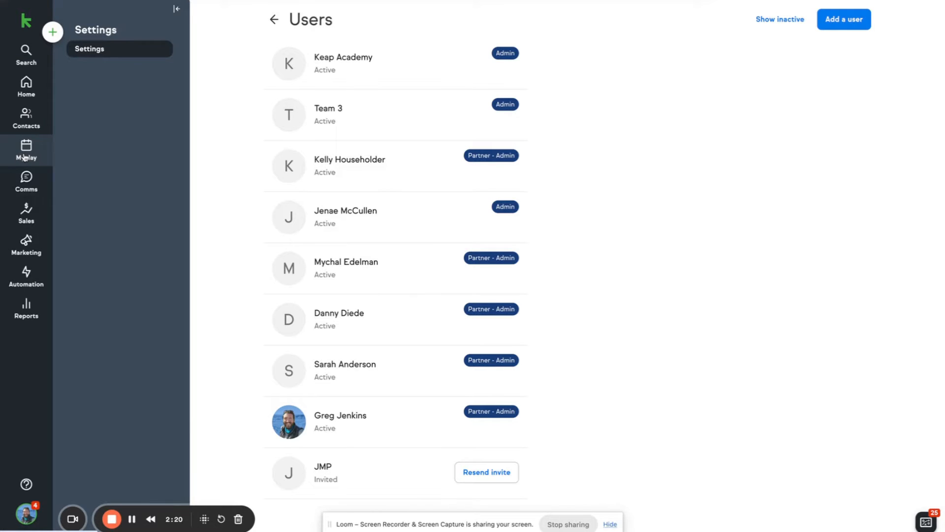
click(28, 114)
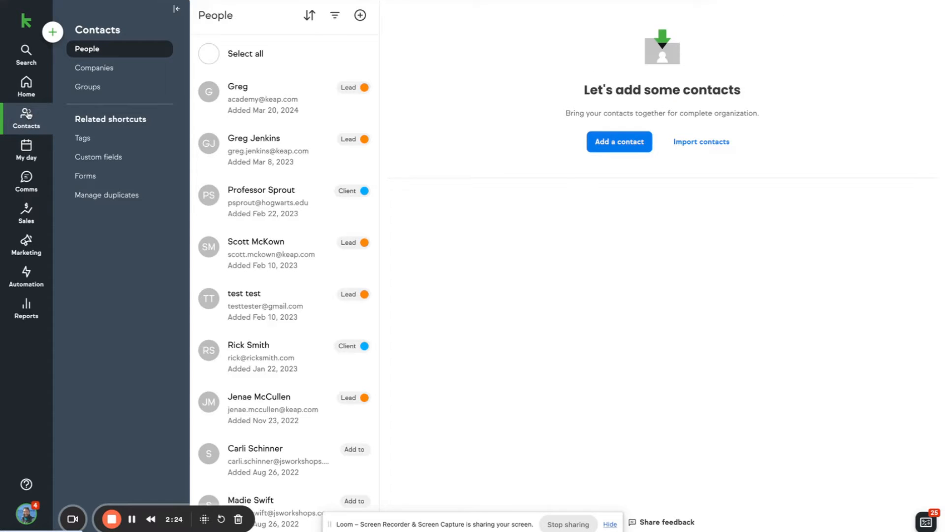
Assign the first contact to a new owner user and save the change
click(281, 91)
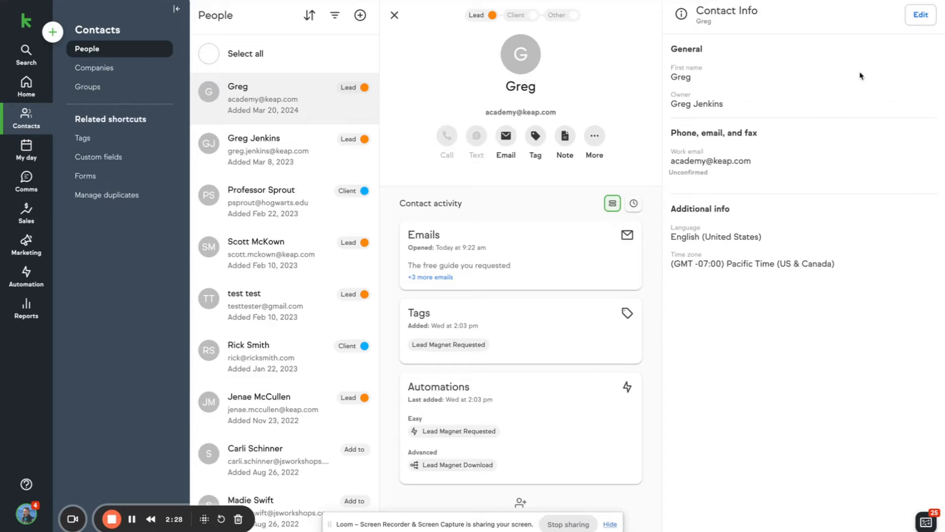
click(920, 16)
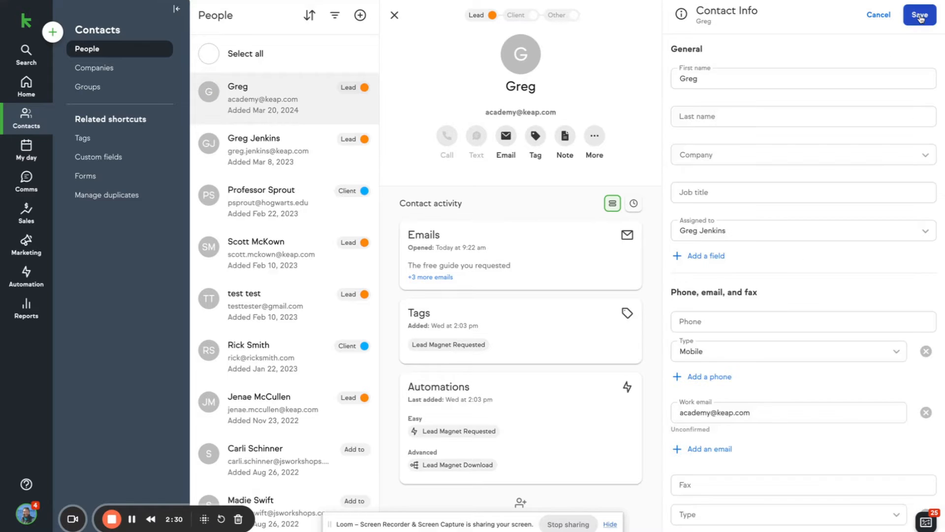
click(775, 230)
scroll(746, 319, down, 2)
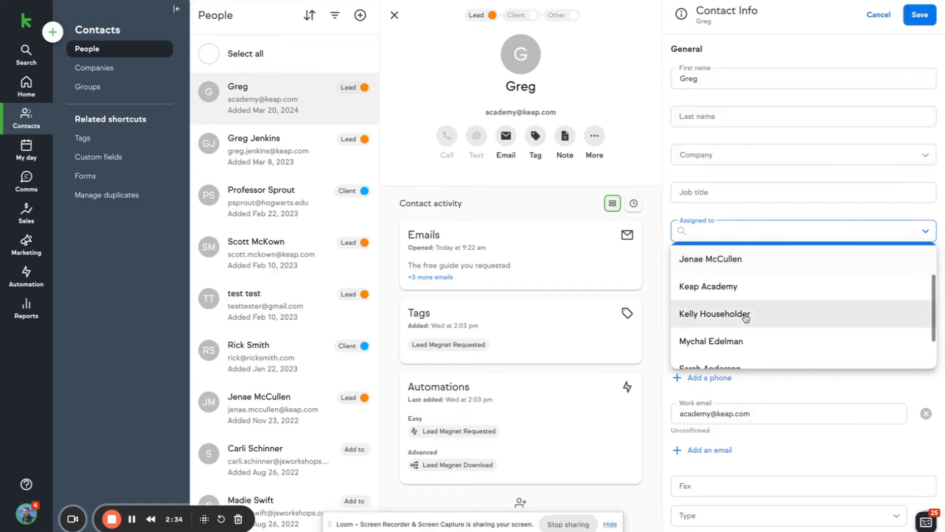
click(741, 343)
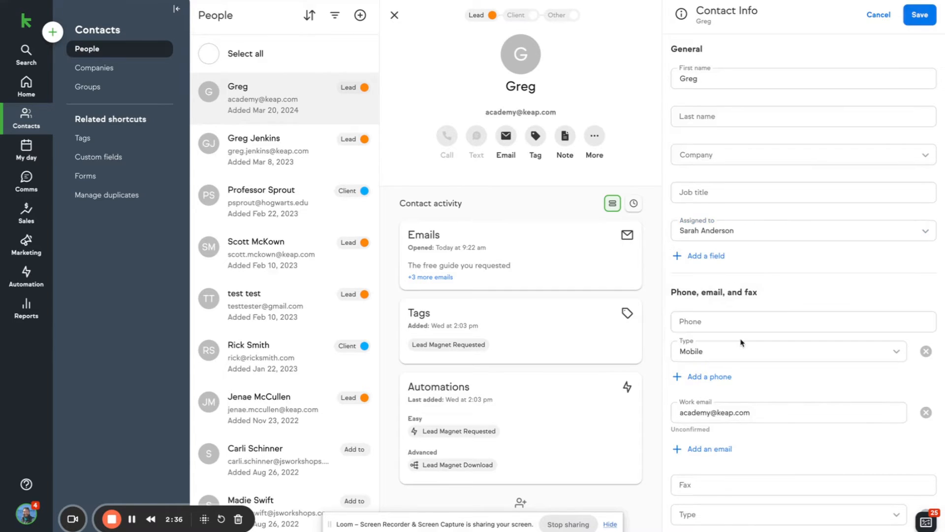
click(920, 19)
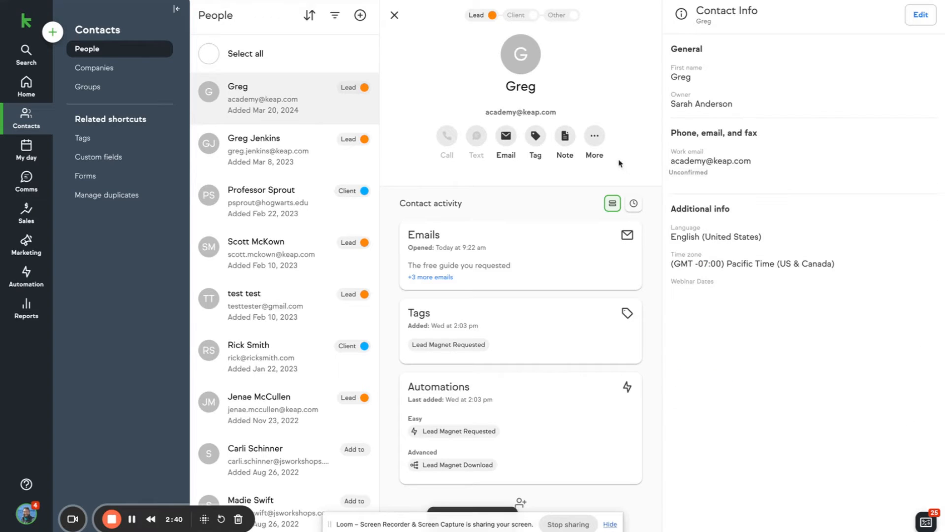
Go to the Marketing section's email broadcasts
click(596, 138)
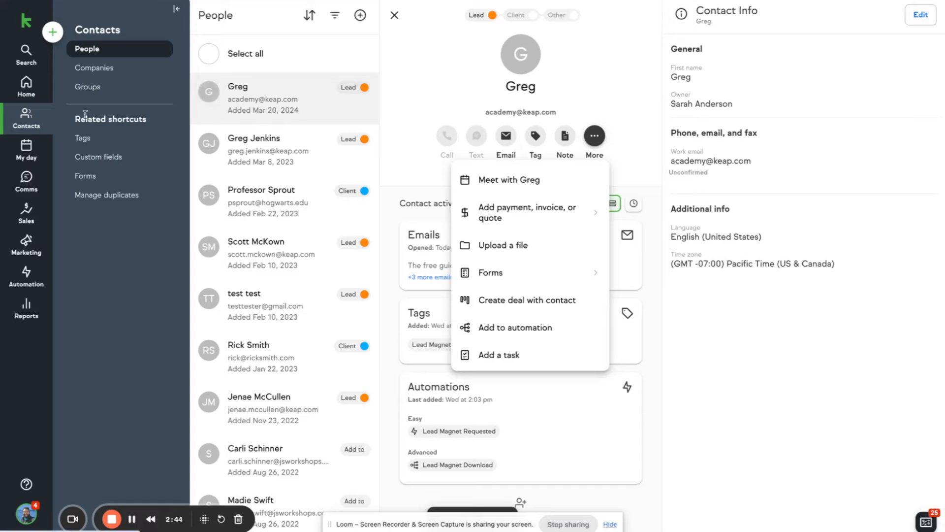
click(616, 113)
click(26, 243)
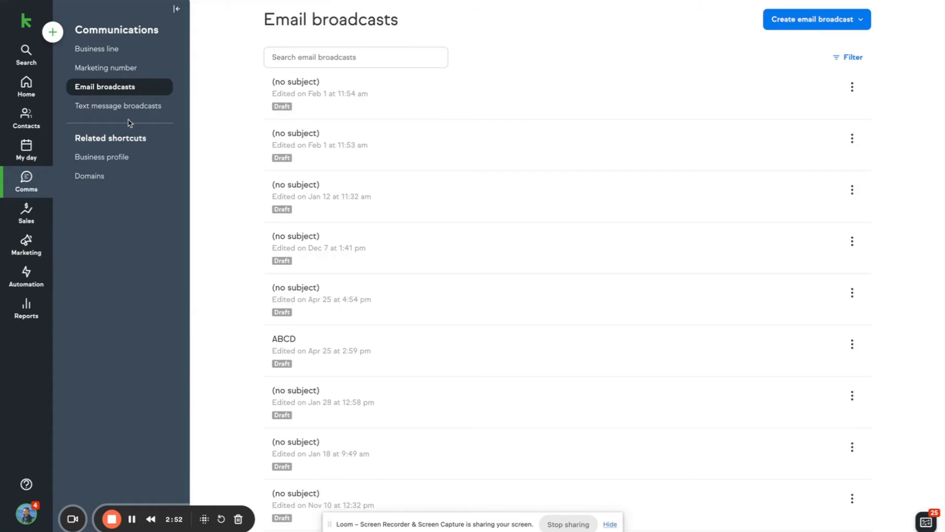
Create a new email broadcast with subject '123' and preview text '123'
click(781, 27)
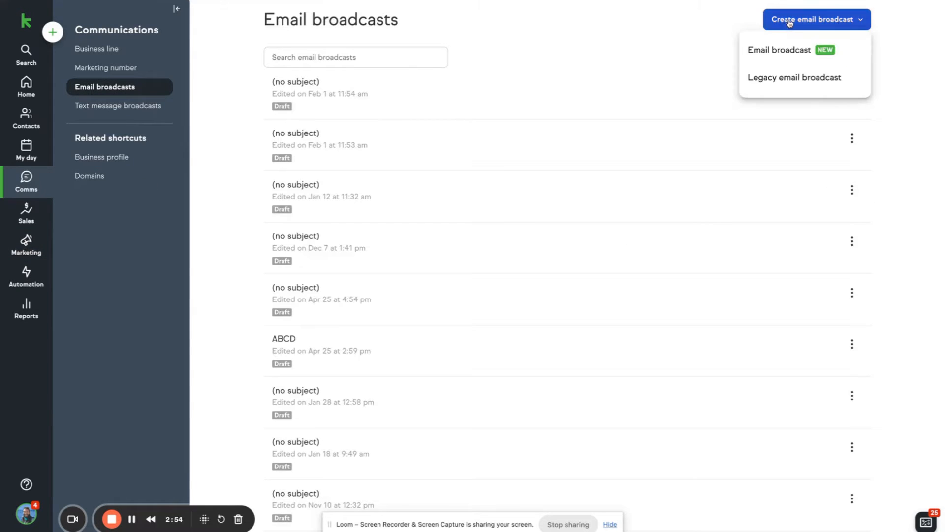
click(788, 49)
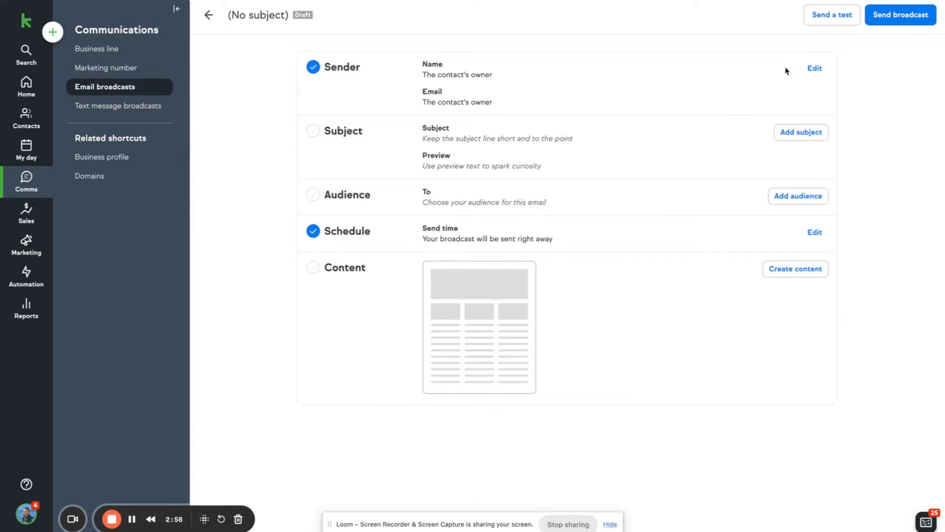
click(801, 132)
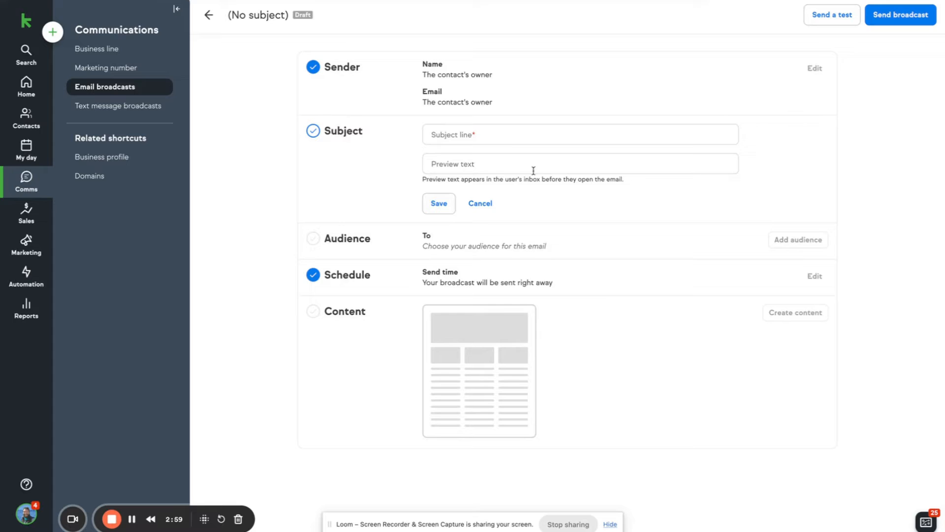
click(504, 135)
text(123)
click(492, 180)
text(123)
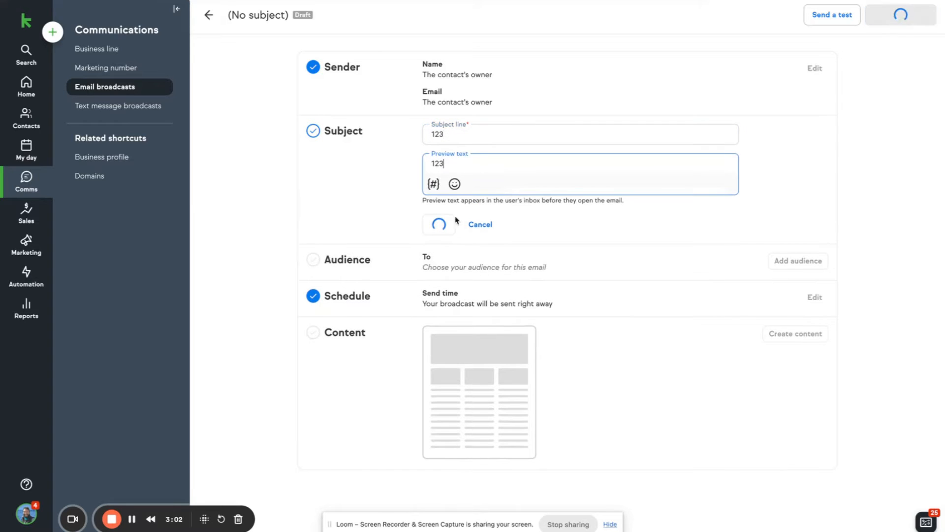
click(443, 225)
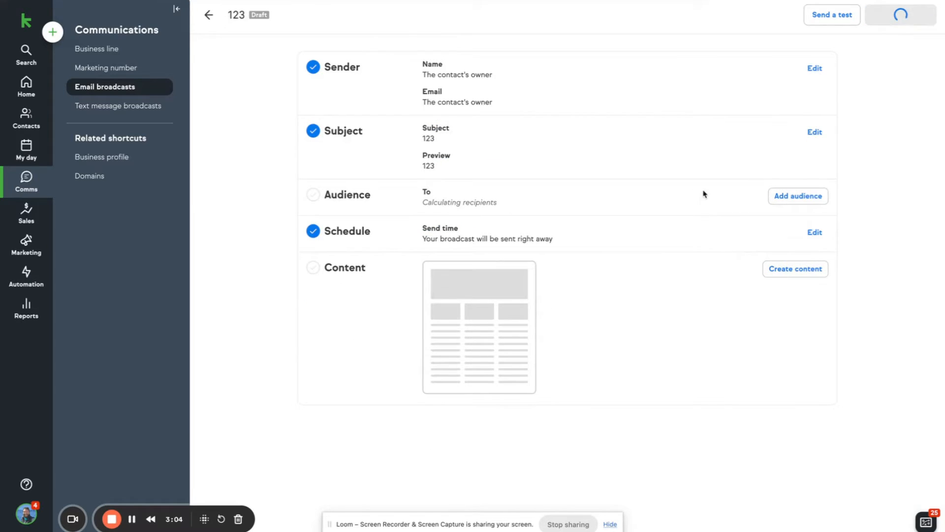
Add the single matching contact as the broadcast audience and save it
click(795, 200)
click(651, 203)
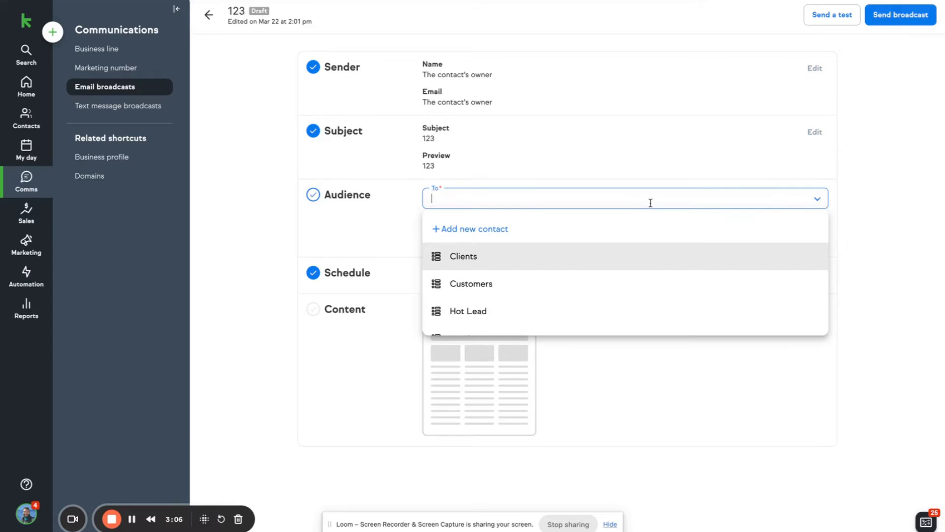
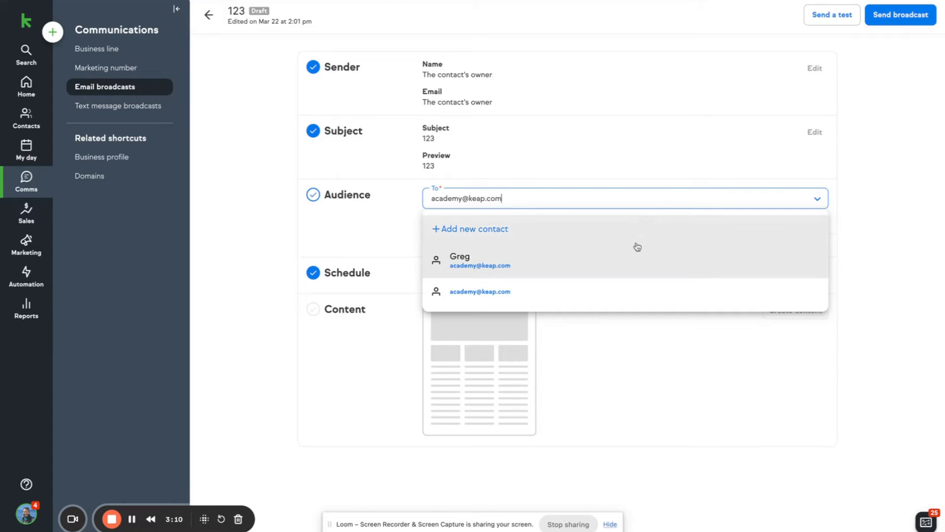
click(512, 260)
click(836, 206)
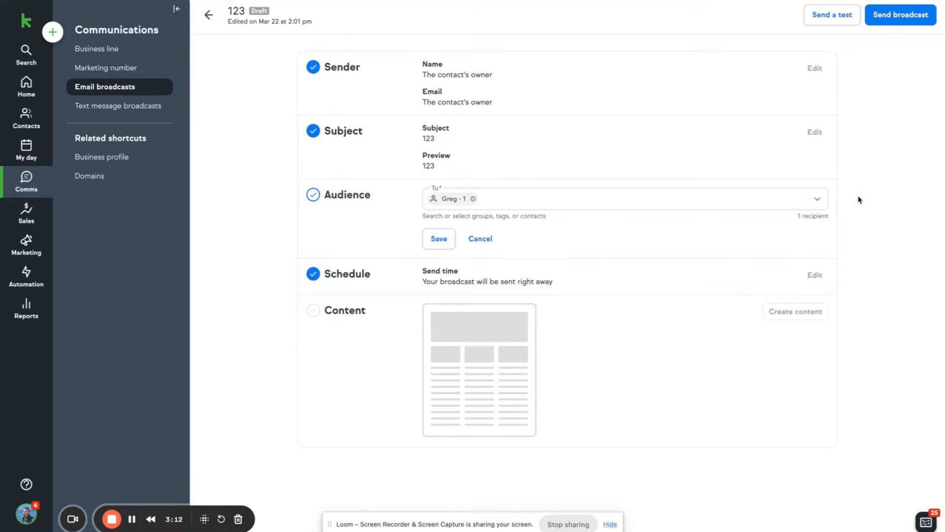
click(442, 247)
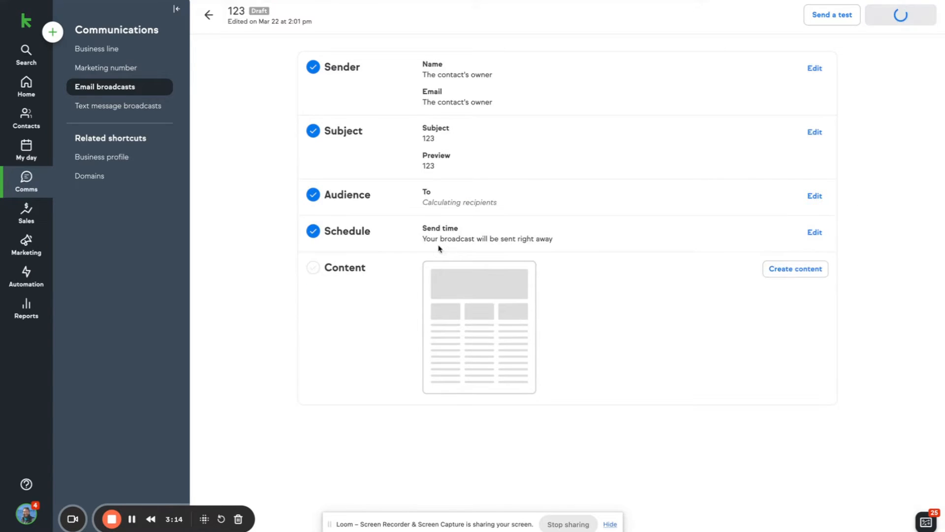
click(776, 270)
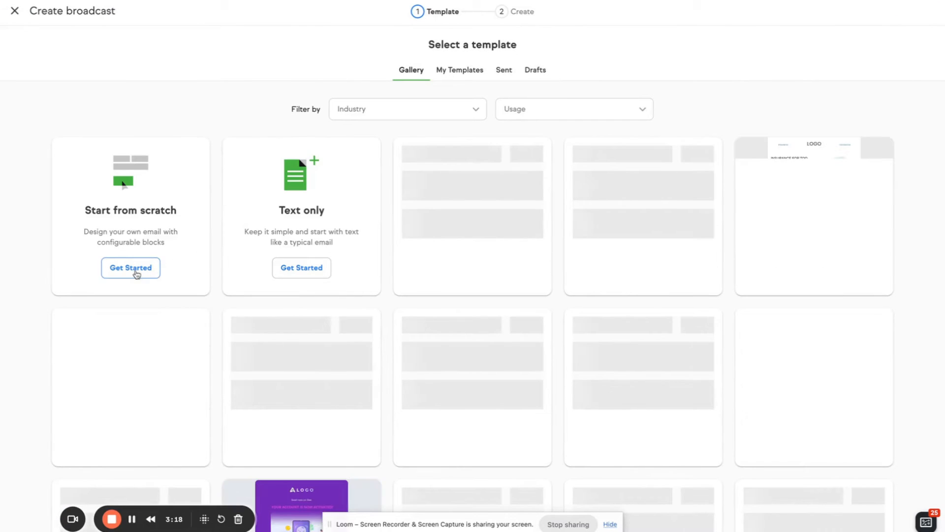
Start a blank email, add a Text block, and paste the conditional merge-tag text
click(136, 273)
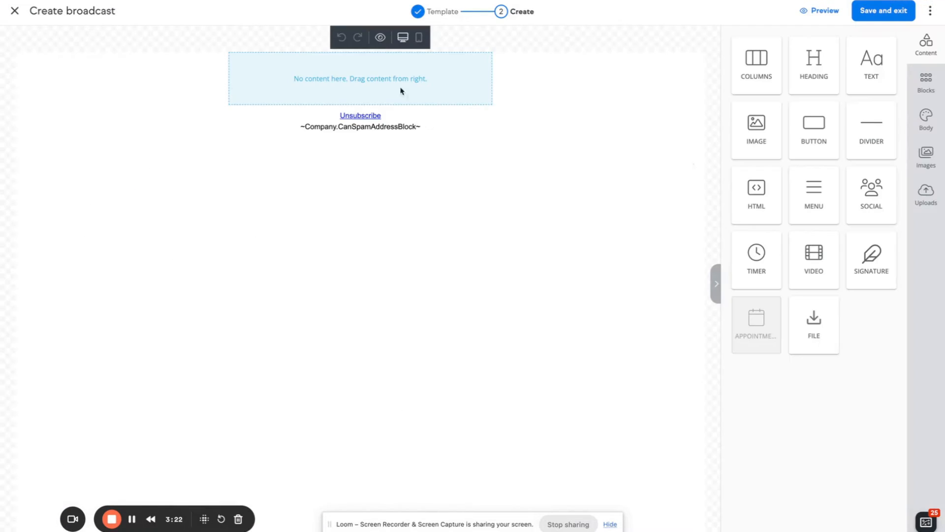
drag(876, 60, 388, 60)
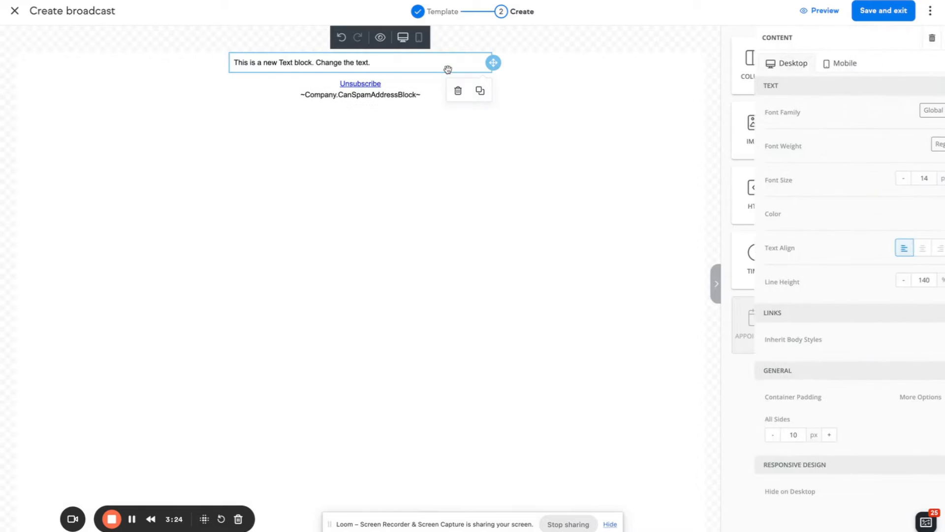
key(ctrl+a)
text([% if contact.owner.uid == "8" %] Schedule with Myke: [% elsif contact.owner.uid == "817" %] Schedule with Sarah: [% else %] Schedule: [% endif %])
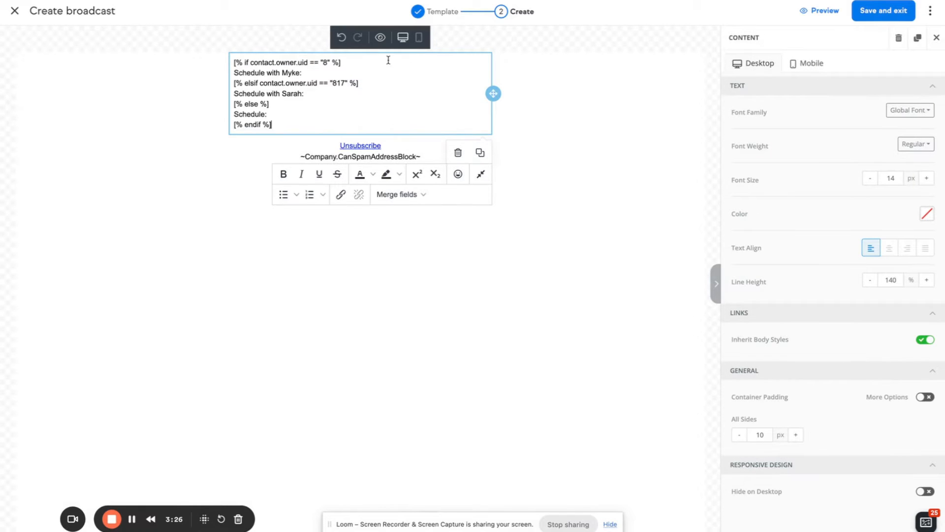
Paste the YouTube, Advanced Automations and MonkeyPod links after the three schedule lines
click(328, 73)
key(shift+super+v)
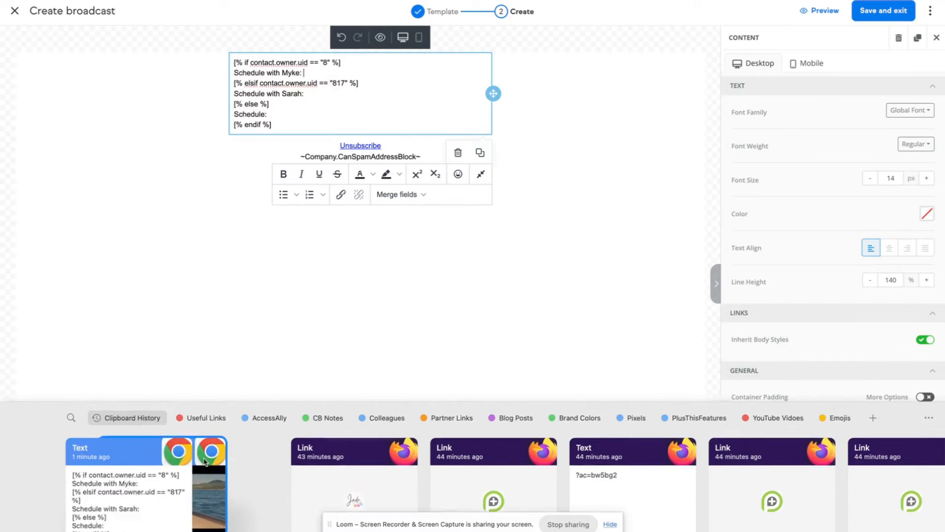
double_click(205, 461)
key(shift+super+v)
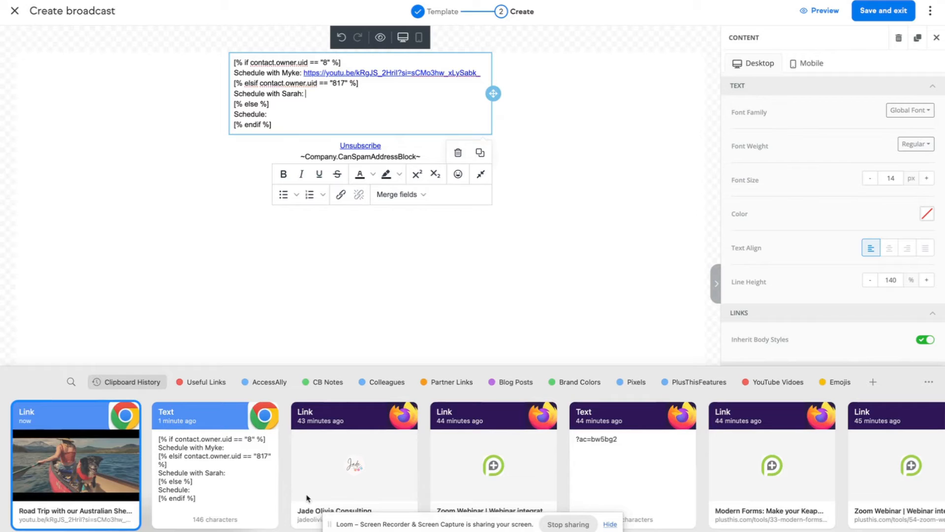
text(a)
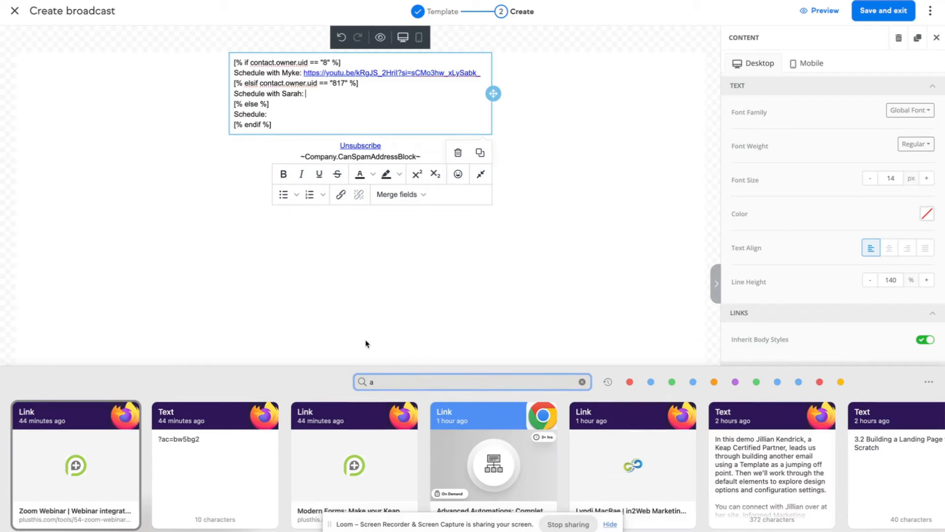
double_click(486, 471)
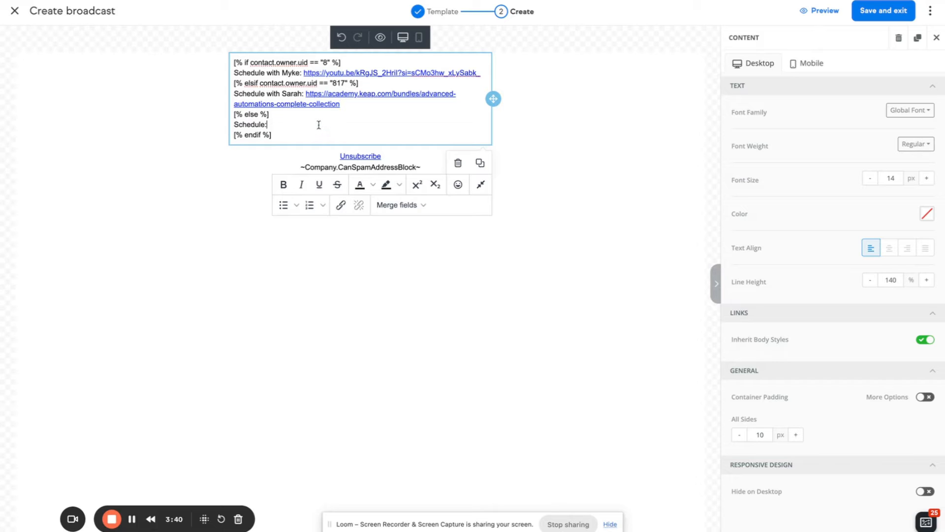
key(super+shift+v)
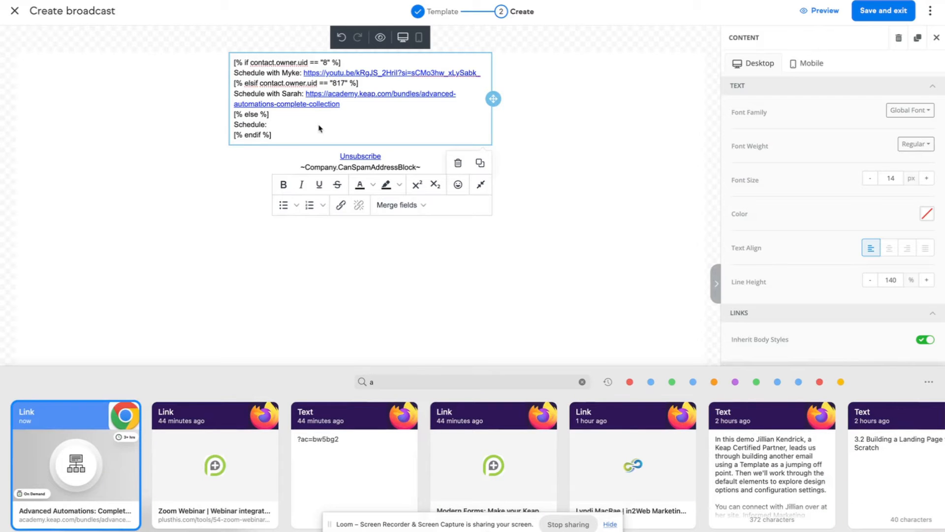
key(BackSpace)
text(MONK)
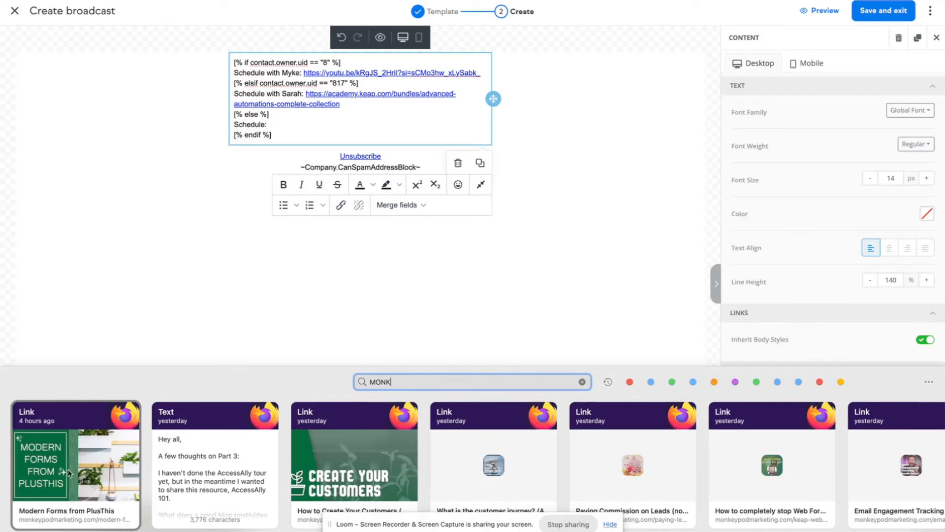
click(64, 486)
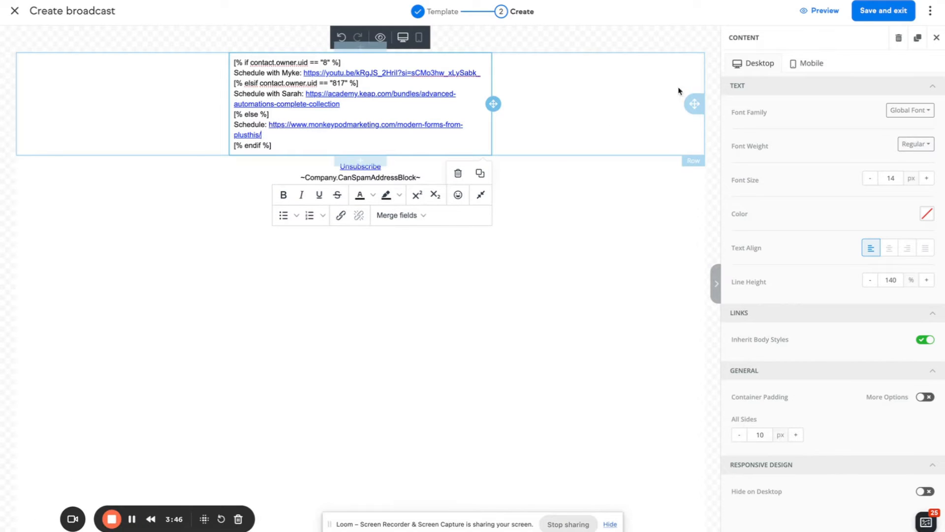
click(713, 40)
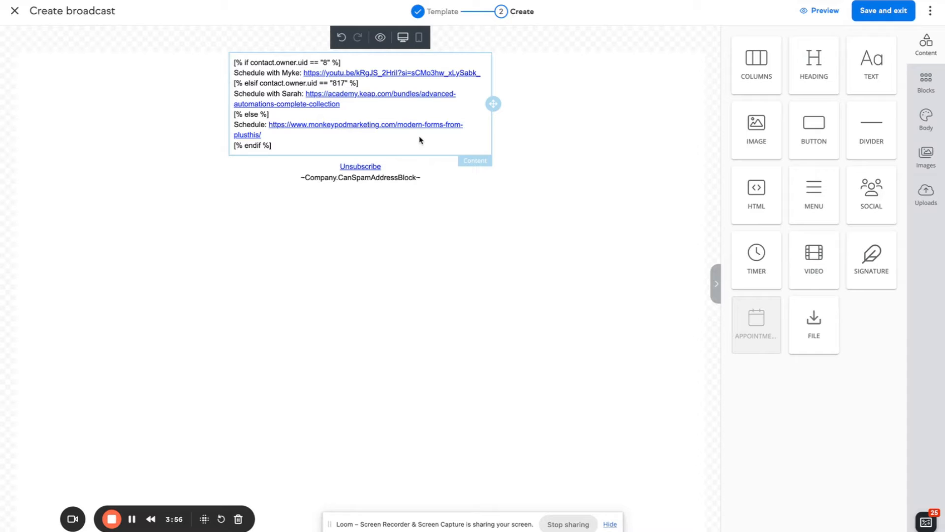
Save the email content, continue past the spam review, and send broadcast 123
click(870, 10)
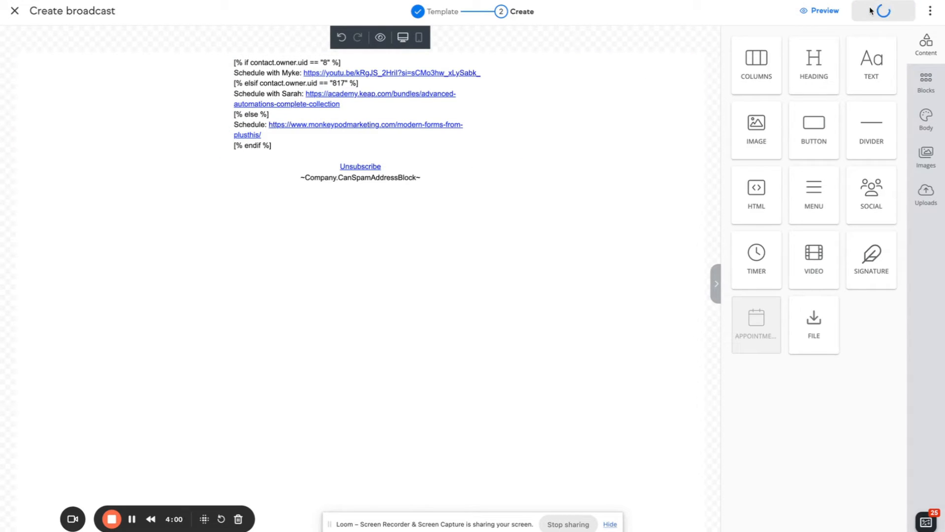
click(443, 135)
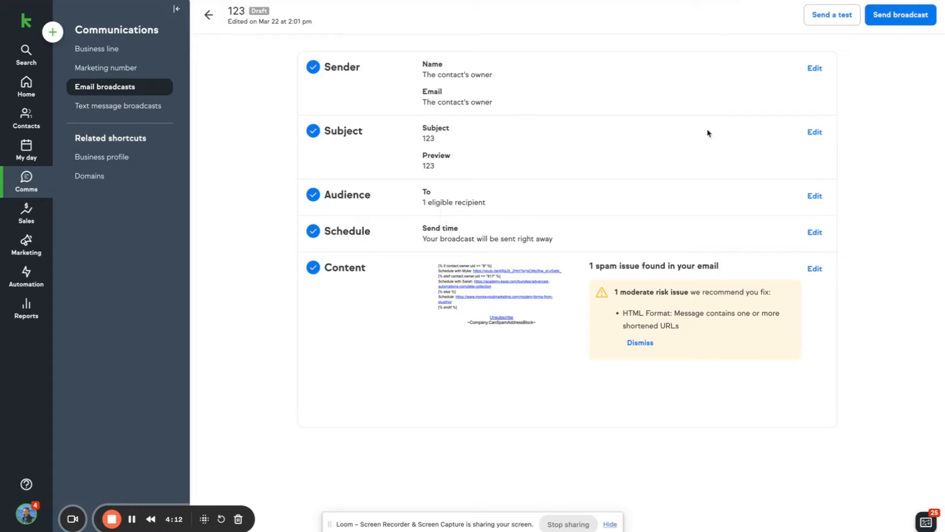
click(901, 16)
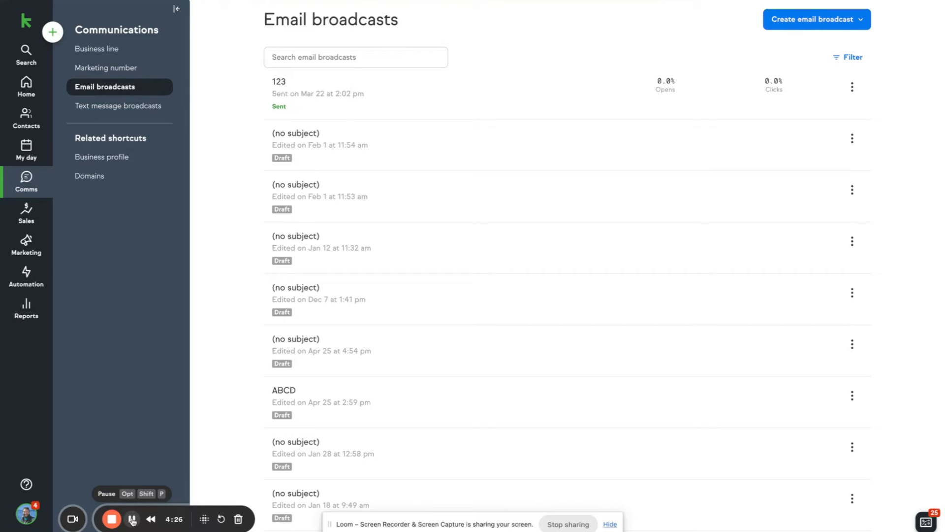
click(132, 520)
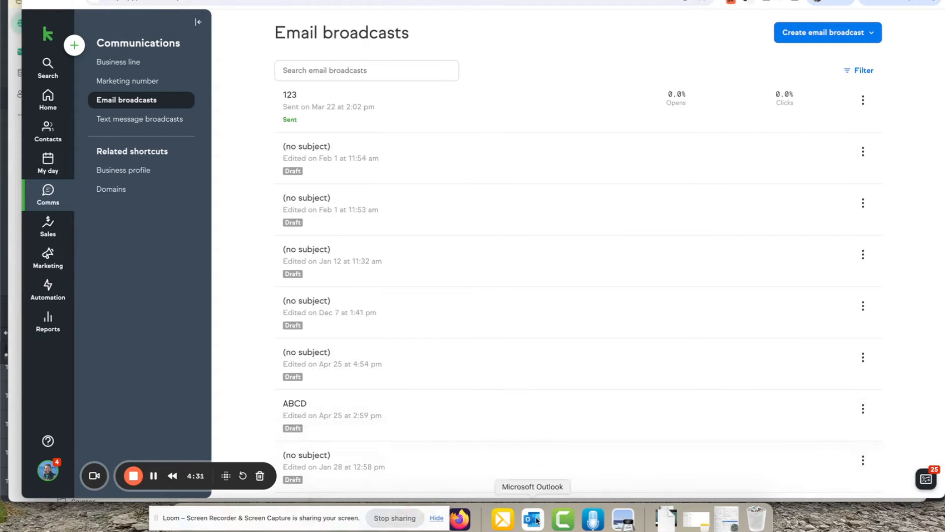
click(536, 520)
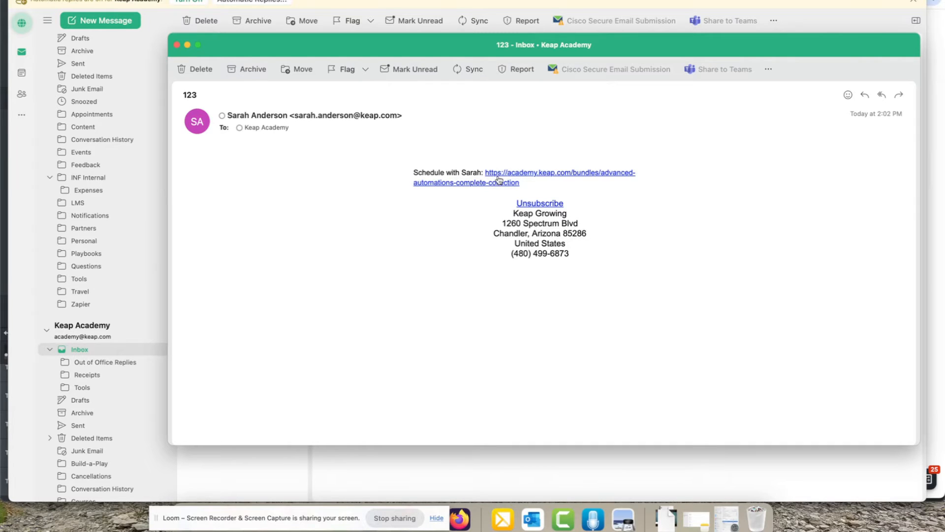
mouse_move(499, 179)
key(super+Tab)
key(super+Tab)
key(super+Tab)
key(super+Tab)
key(super+Tab)
key(super+Tab)
key(super+Tab)
key(super+Tab)
key(super+Tab)
key(super+Tab)
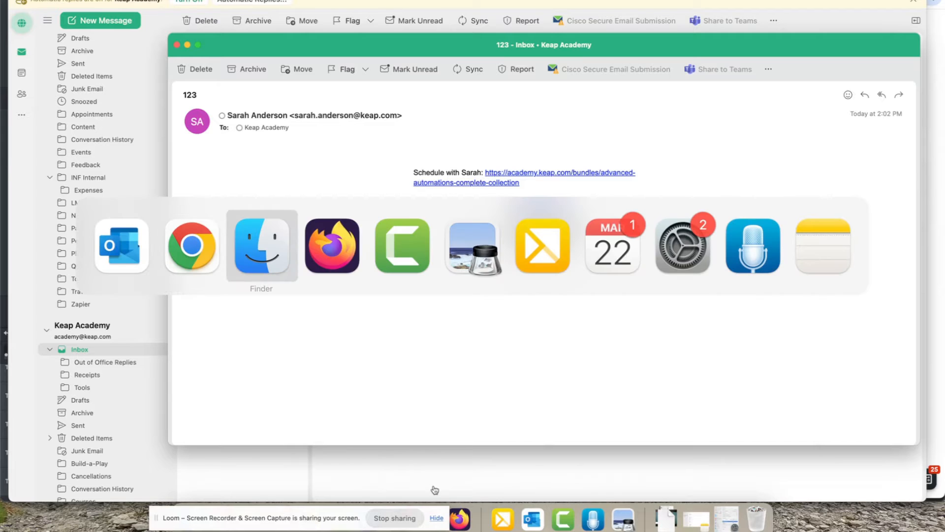
key(super+Tab)
key(super+Tab)
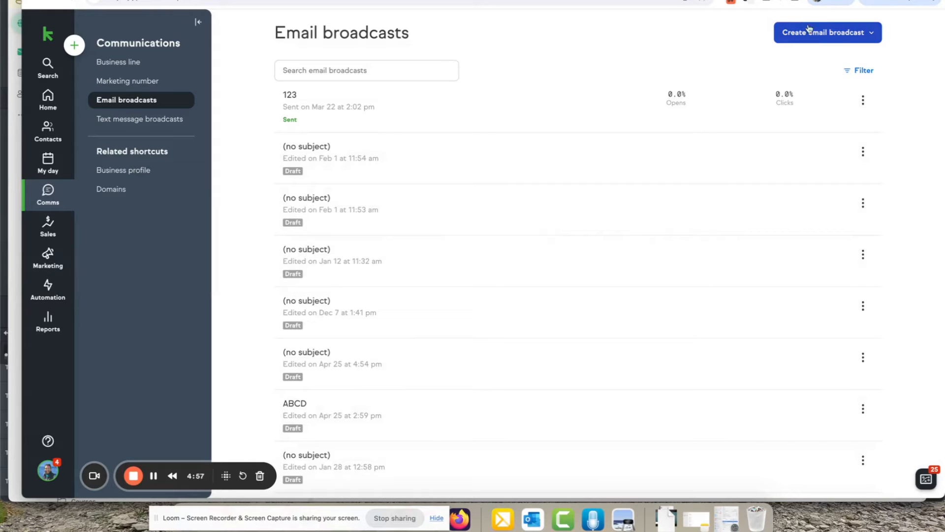
Create a new email broadcast and use the sent Untitled email as its content template
click(853, 32)
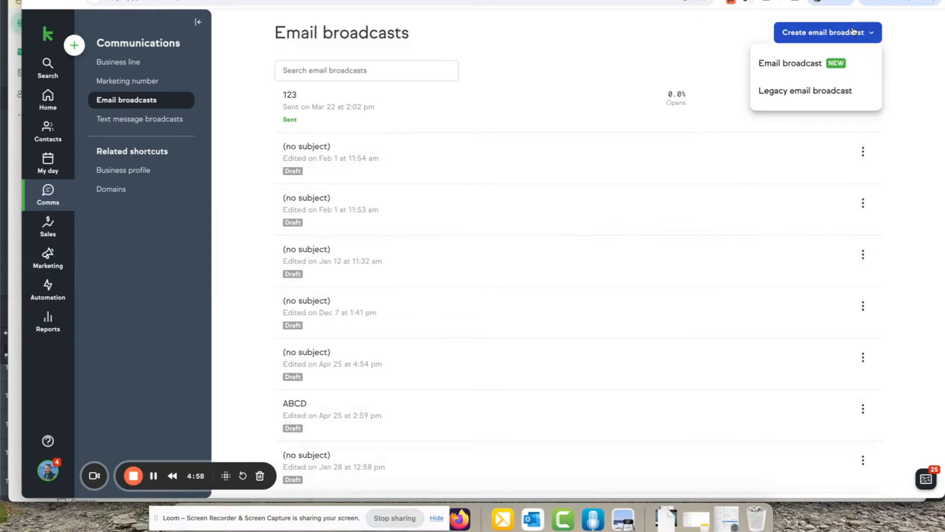
click(793, 63)
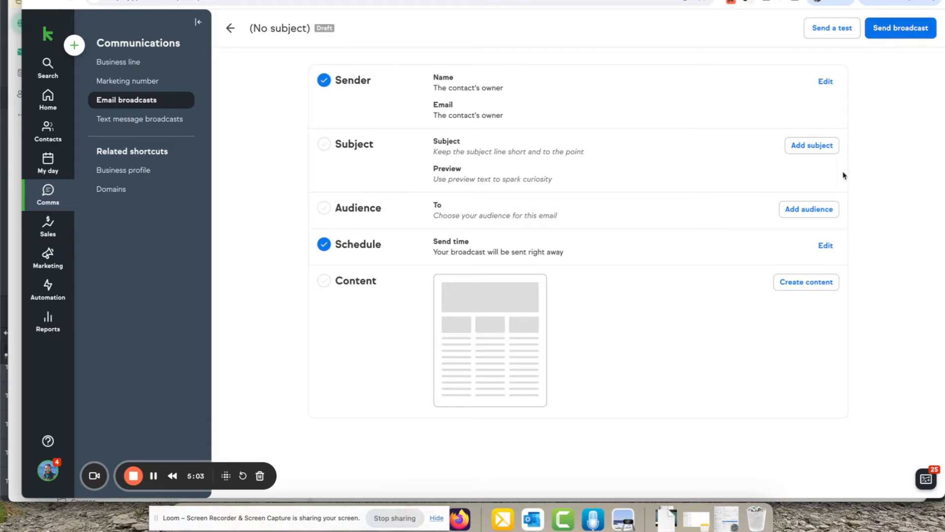
click(806, 282)
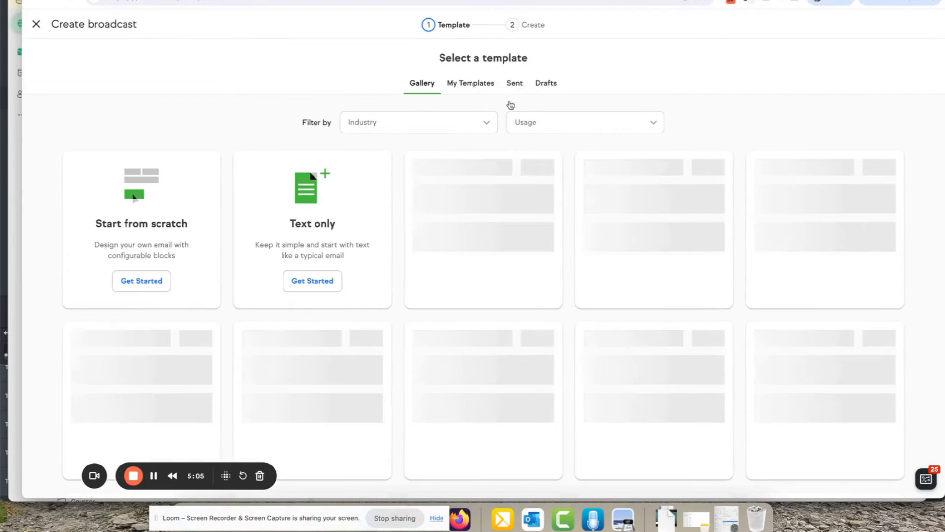
click(512, 91)
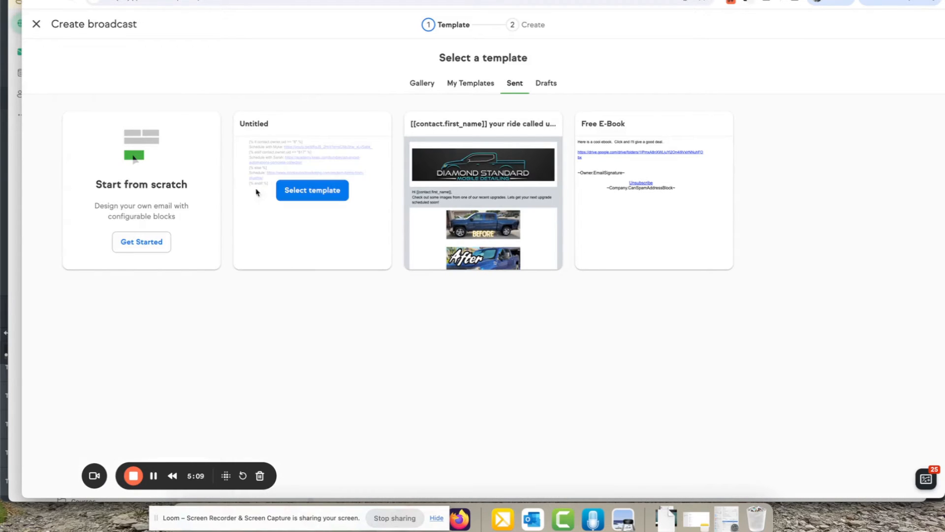
click(296, 189)
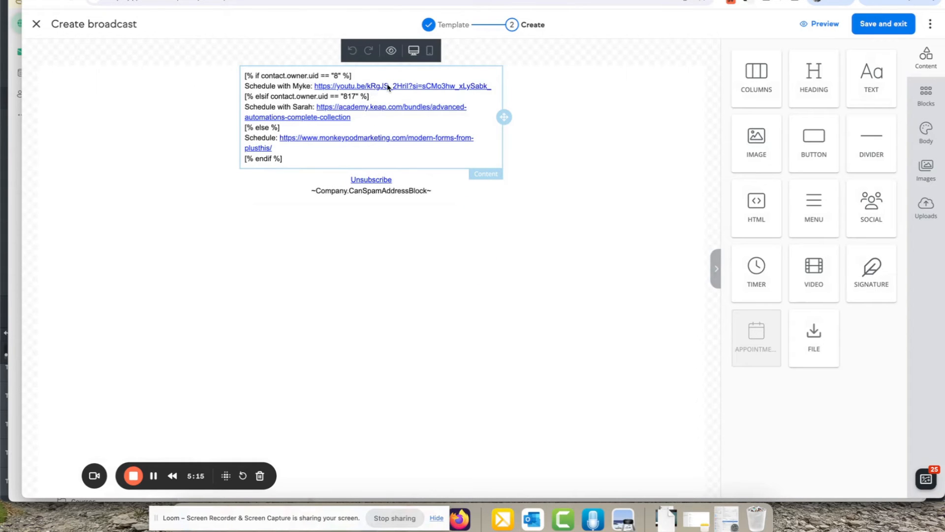
Replace the raw Myke URL with a linked 'Schedule with Myke:' line
click(314, 87)
key(Right)
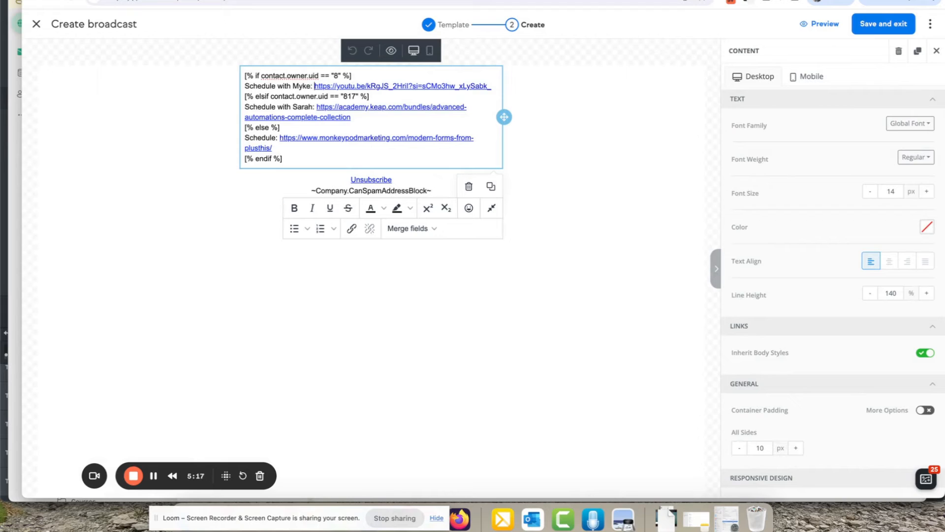
key(shift+super+Right)
key(BackSpace)
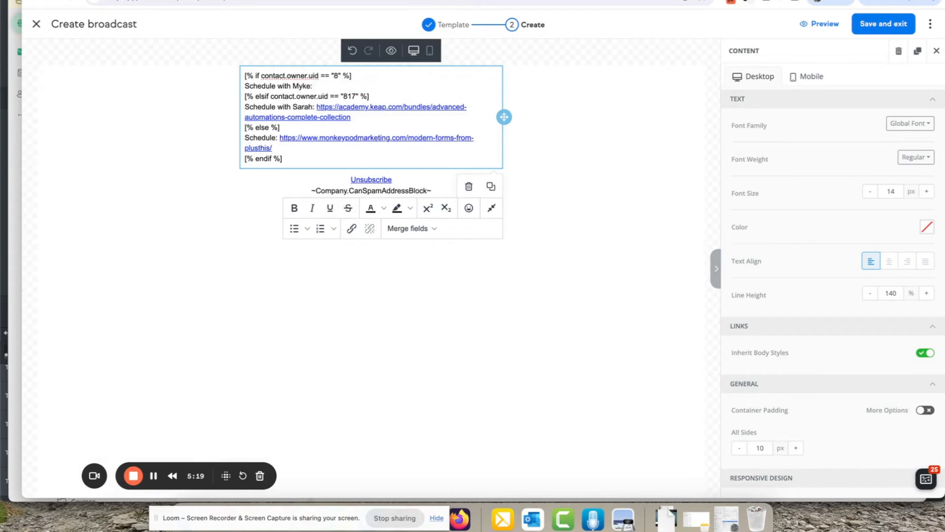
text(>>)
key(shift+super+Left)
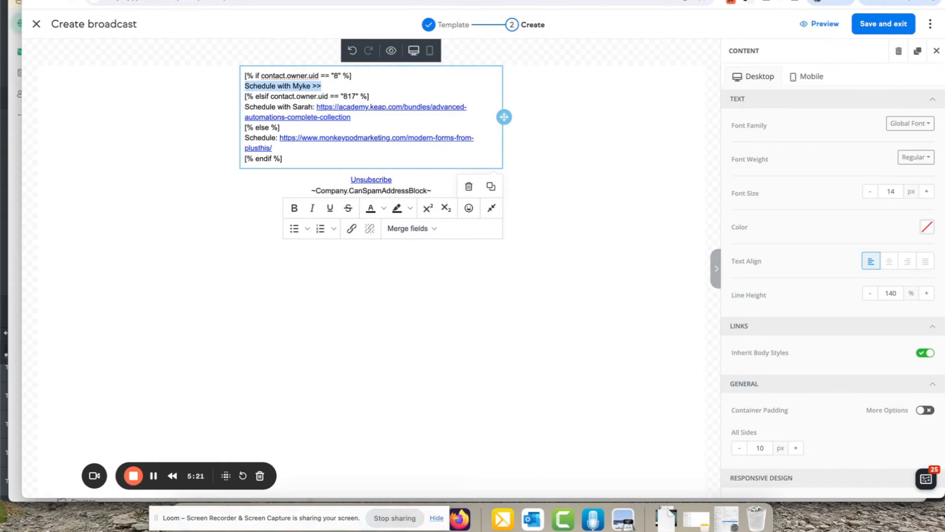
key(super+k)
key(super+v)
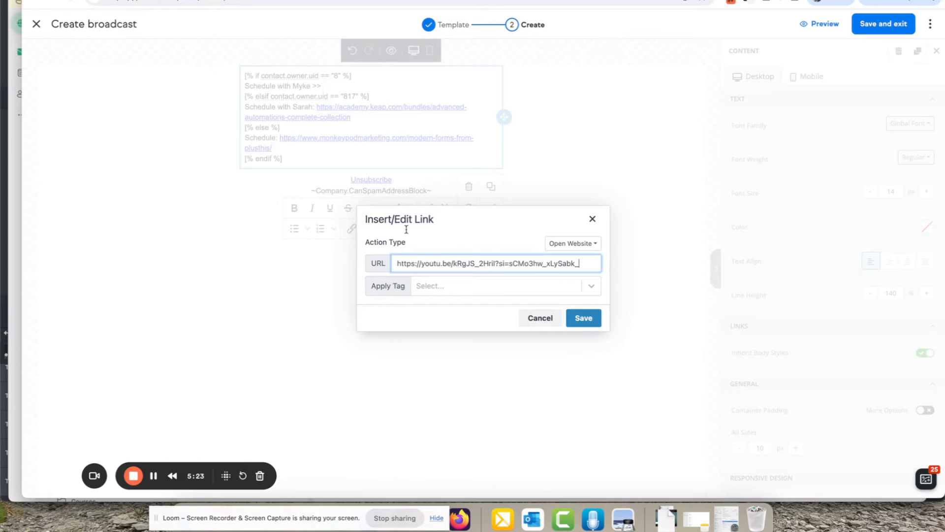
click(583, 318)
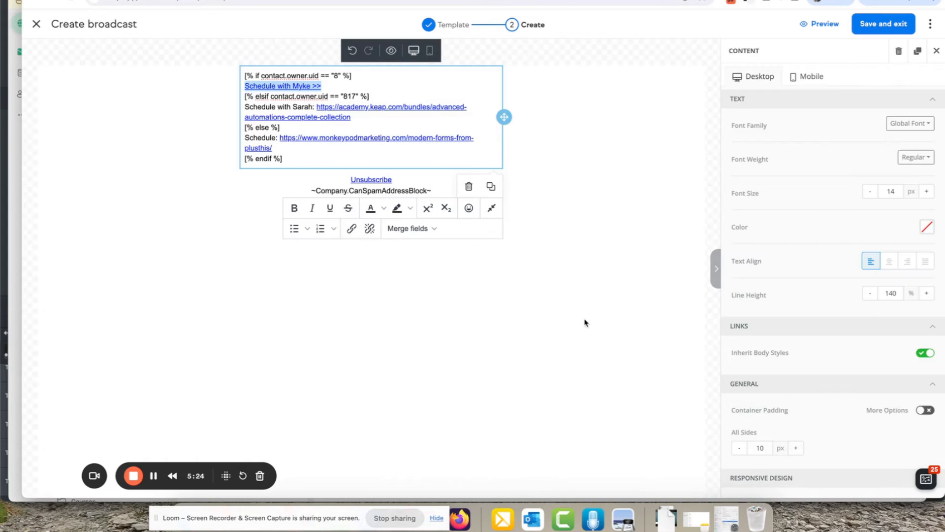
click(374, 85)
triple_click(374, 85)
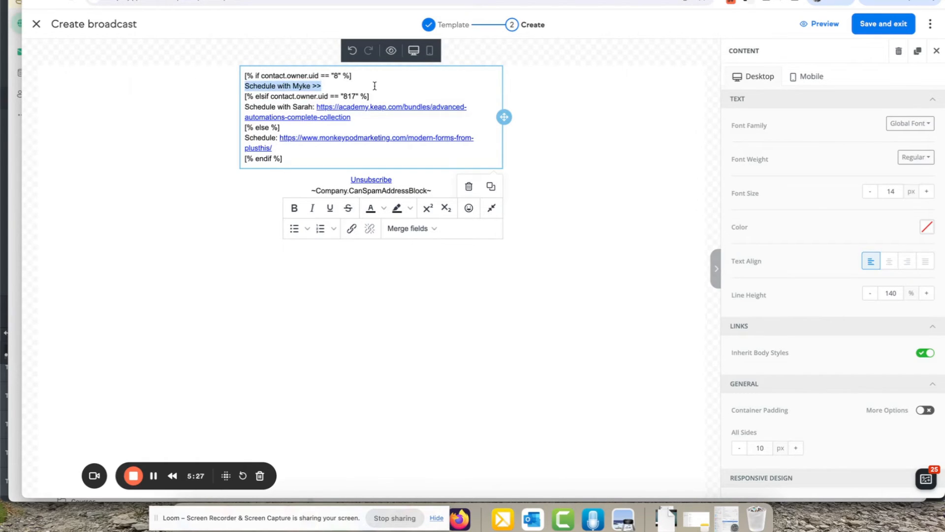
key(Right)
key(shift+Left)
key(shift+Left)
key(shift+Left)
text(:)
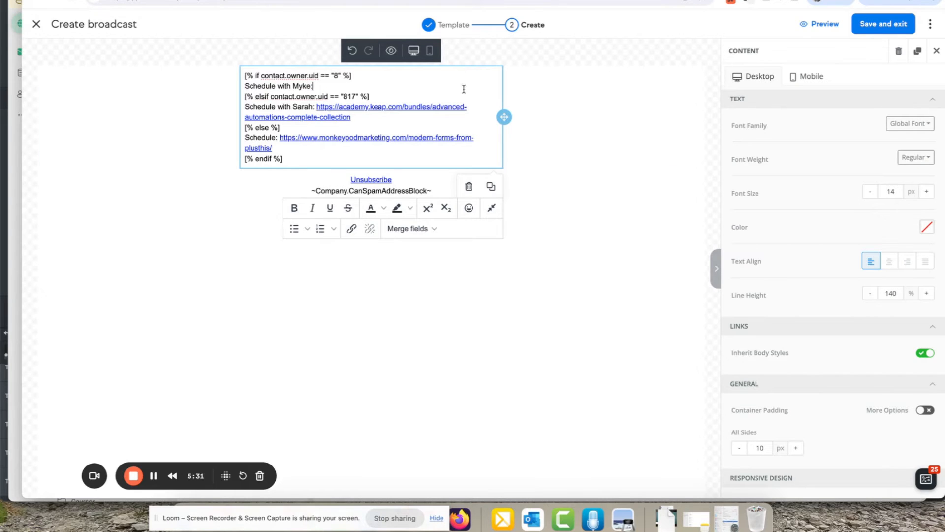
Duplicate the conditional text block twice and trim the first copy to the if and Myke lines
click(652, 120)
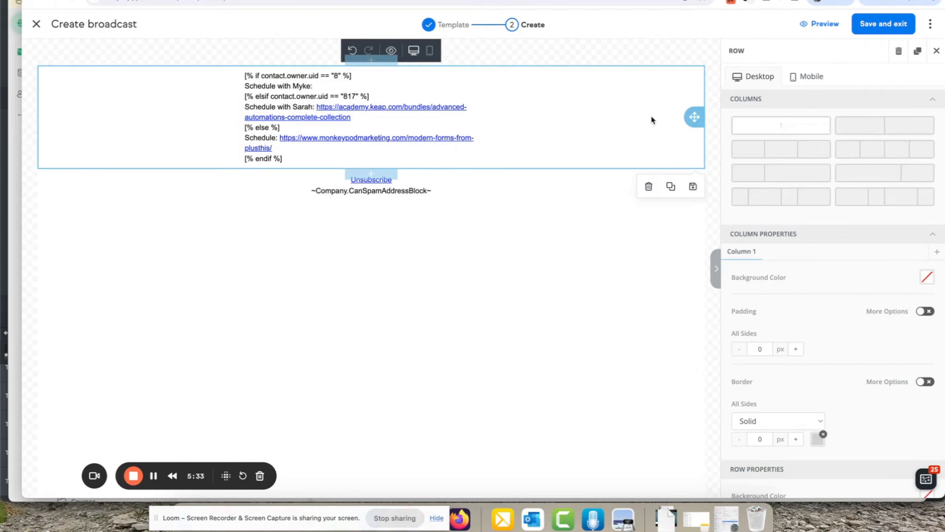
click(452, 93)
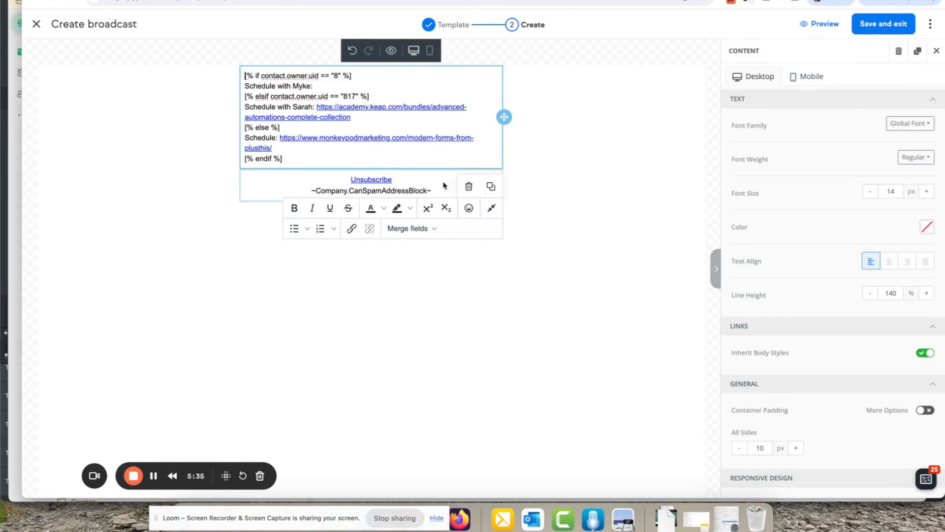
click(491, 187)
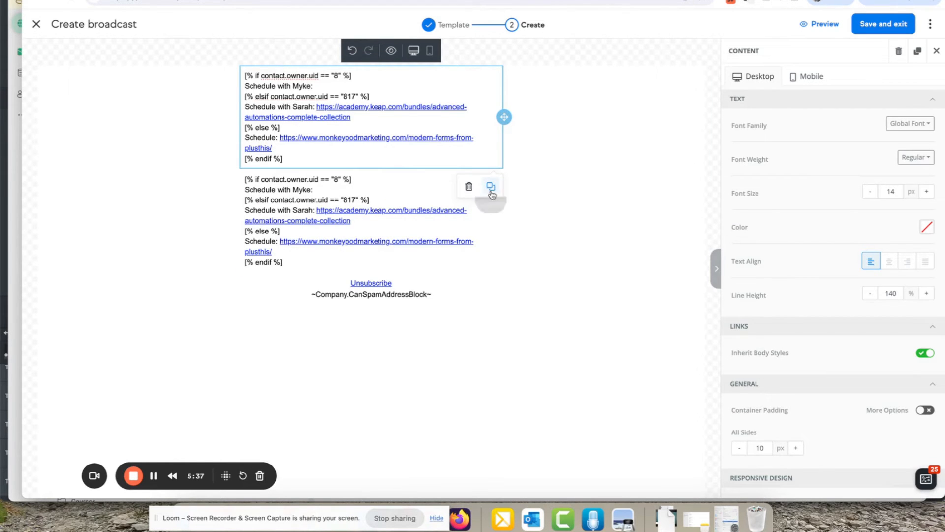
click(490, 187)
click(354, 86)
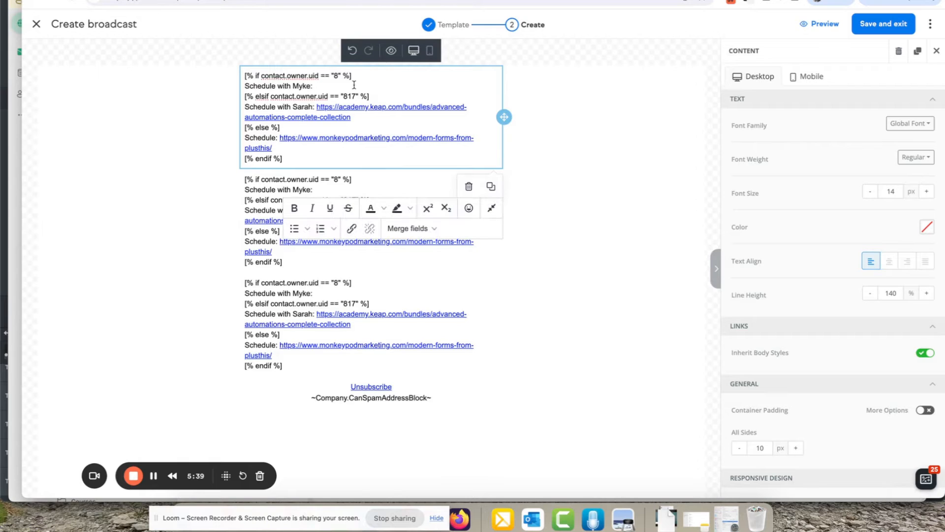
key(shift+Down)
key(shift+Down)
key(shift+Down)
key(shift+Down)
key(shift+Down)
key(shift+Down)
key(shift+Down)
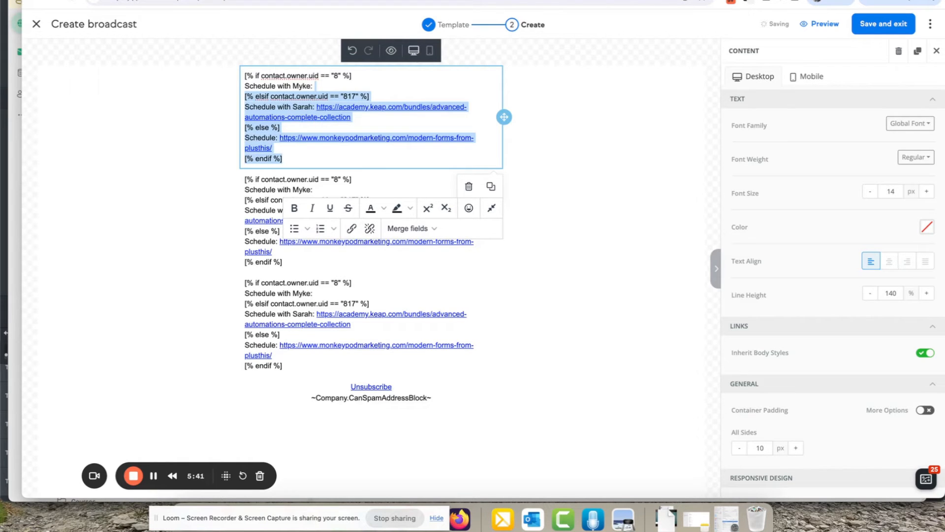
key(Delete)
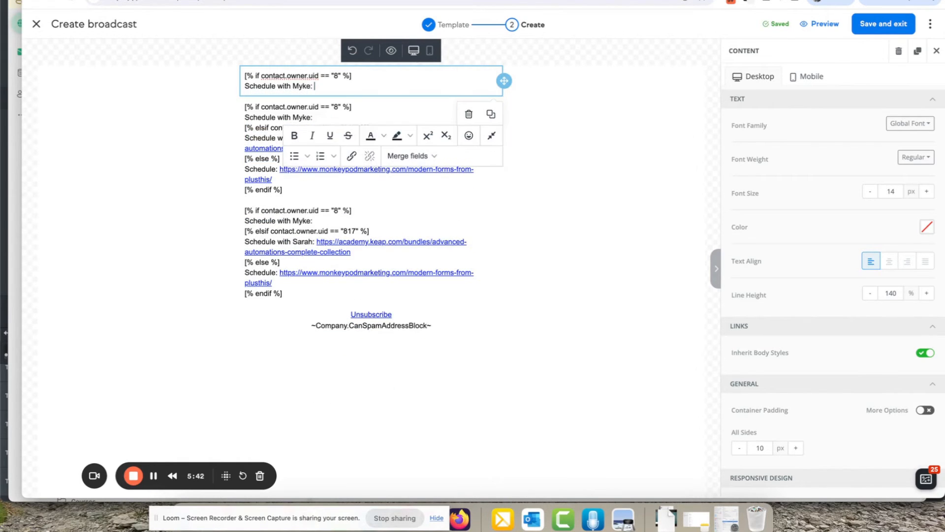
Trim the second copy to only the elsif Sarah schedule line, removing its academy link
click(322, 118)
click(346, 116)
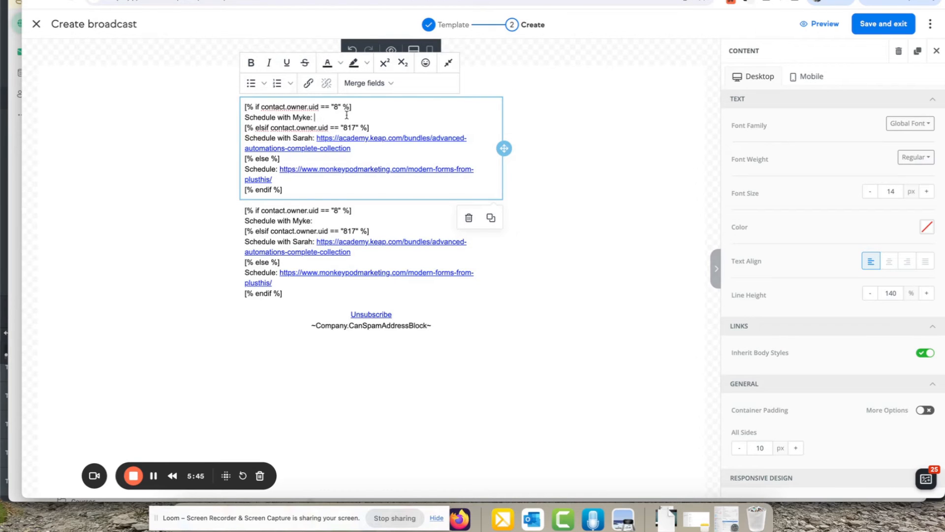
key(shift+Up)
key(shift+Up)
key(BackSpace)
key(Down)
key(BackSpace)
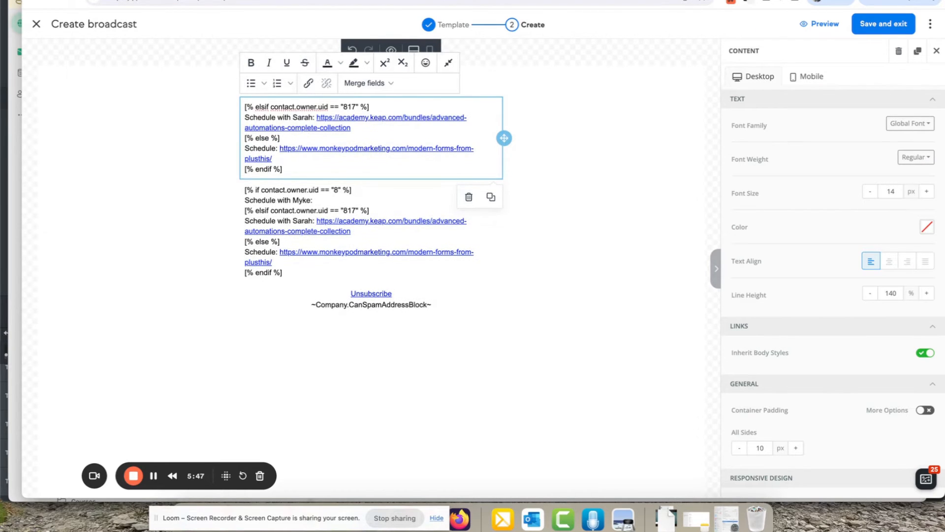
click(586, 133)
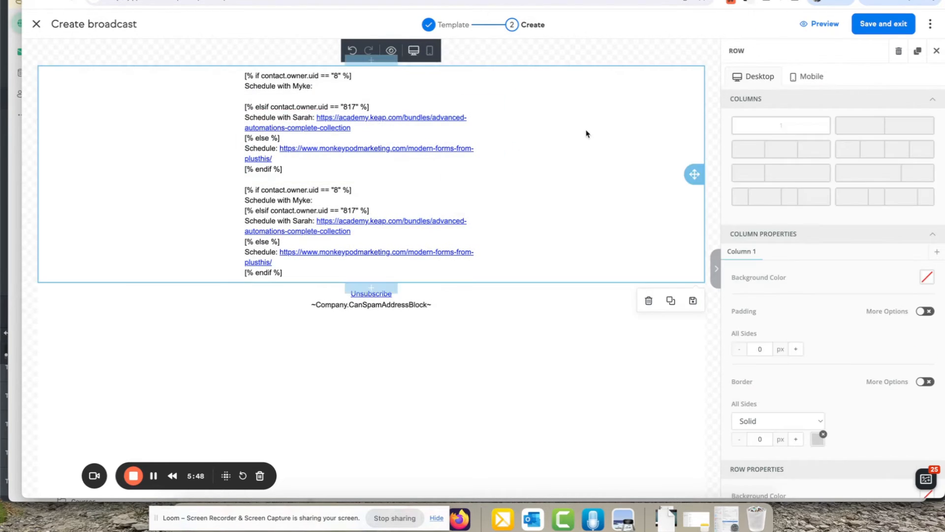
click(364, 128)
key(shift+Down)
key(shift+Down)
key(shift+Down)
key(shift+Down)
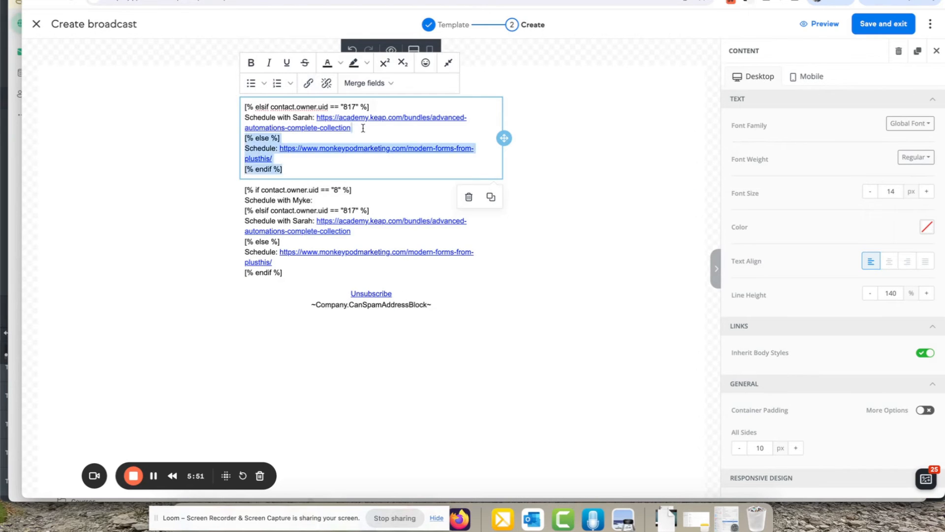
key(BackSpace)
key(shift+Up)
key(shift+Left)
key(shift+Left)
key(shift+Left)
key(shift+Left)
key(shift+Left)
key(shift+Left)
key(shift+Left)
key(shift+Left)
key(shift+Left)
key(shift+Left)
key(shift+Left)
key(shift+Left)
key(shift+Left)
key(shift+Left)
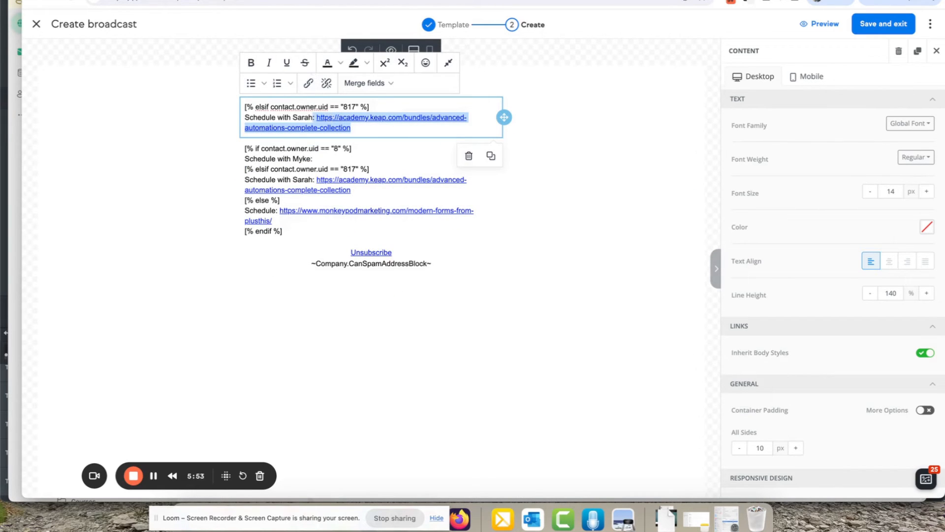
key(BackSpace)
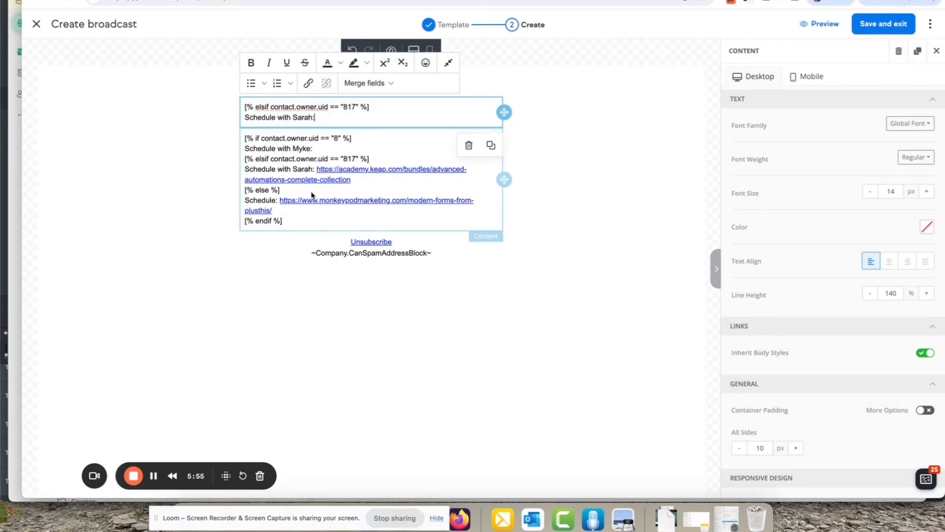
Cut the third copy down to the else 'Schedule:' line without URL or endif, duplicating it first
click(358, 182)
key(shift+super+Up)
key(BackSpace)
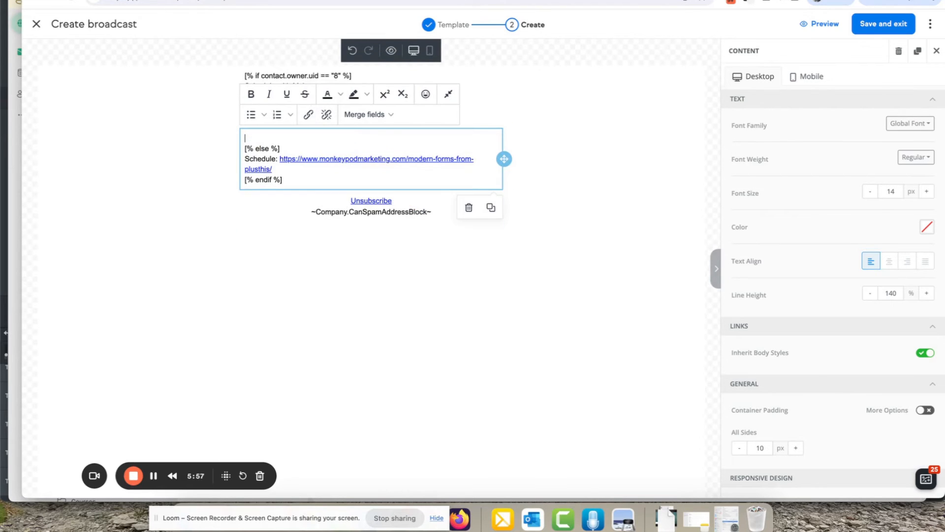
key(BackSpace)
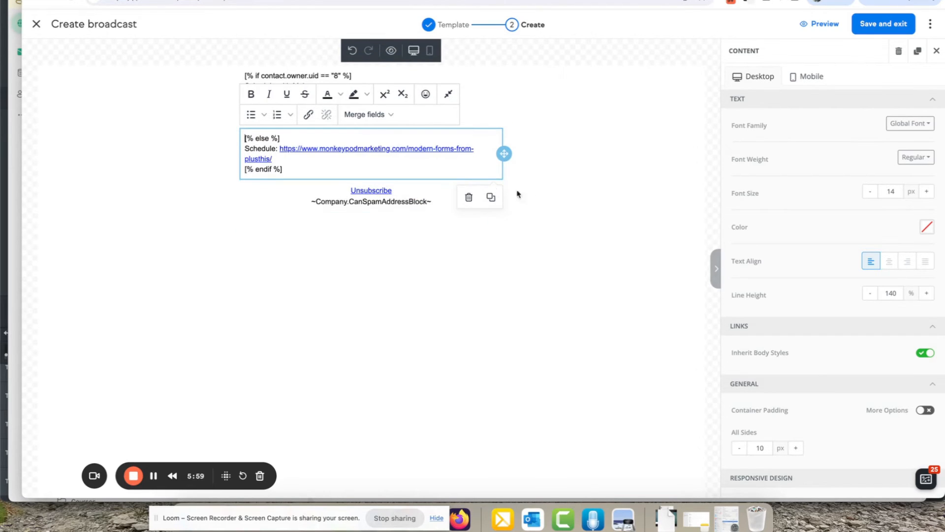
click(491, 197)
click(320, 168)
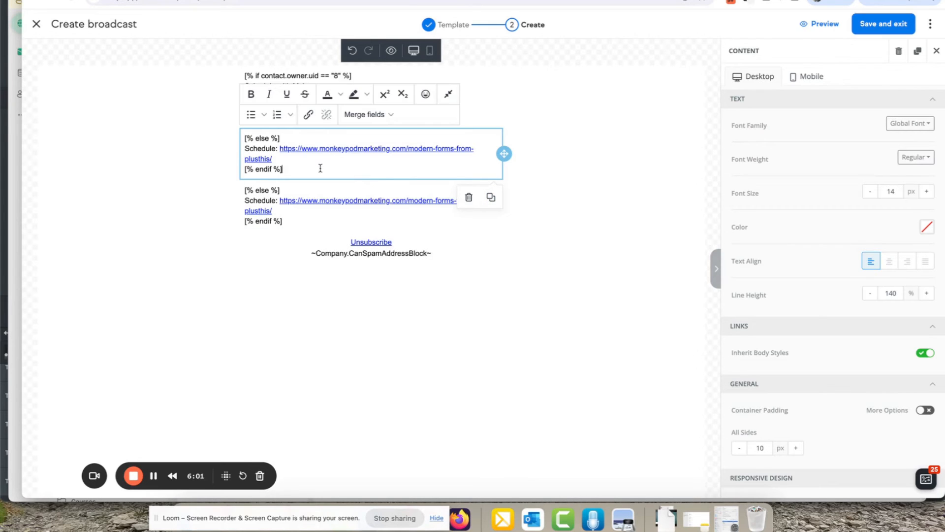
key(shift+super+Left)
key(BackSpace)
key(Left)
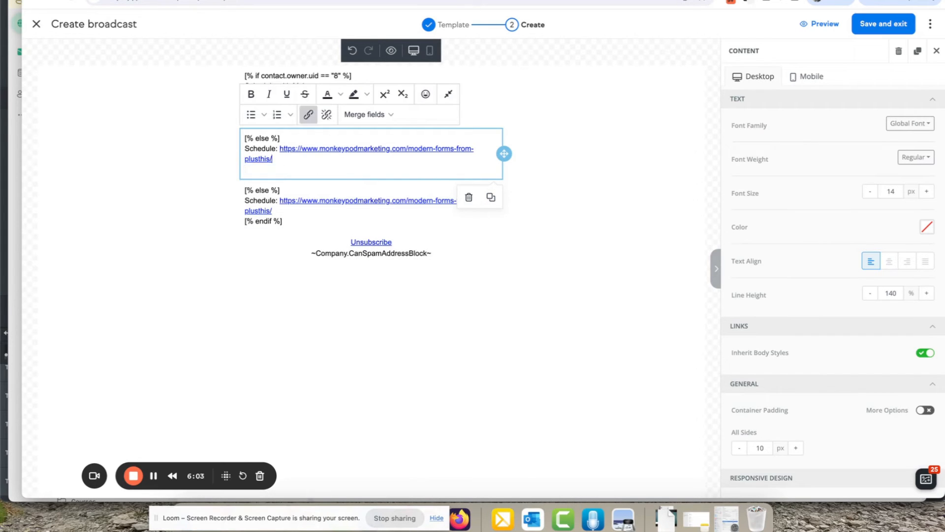
key(shift+Up)
key(shift+Right)
key(BackSpace)
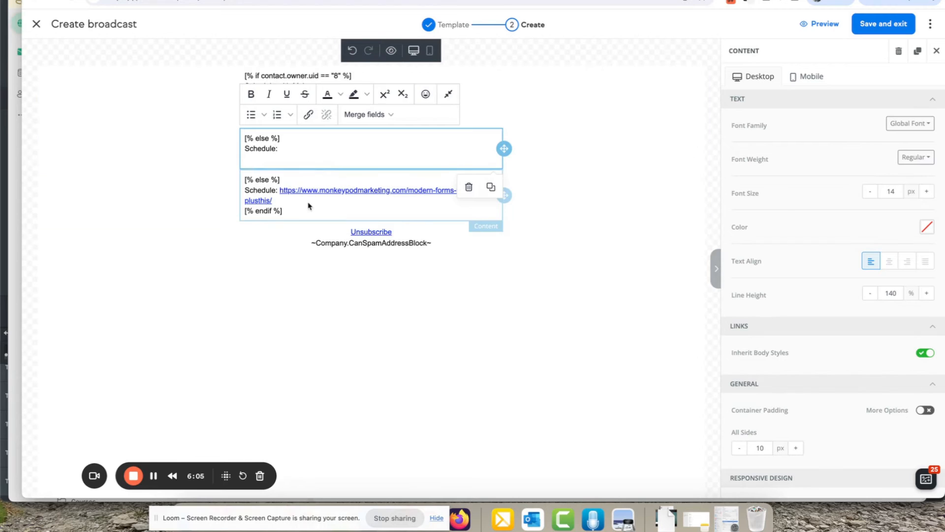
Reduce the lowest block to just [% endif %] and remove leftover blank lines
click(467, 186)
click(297, 202)
key(shift+super+Up)
key(BackSpace)
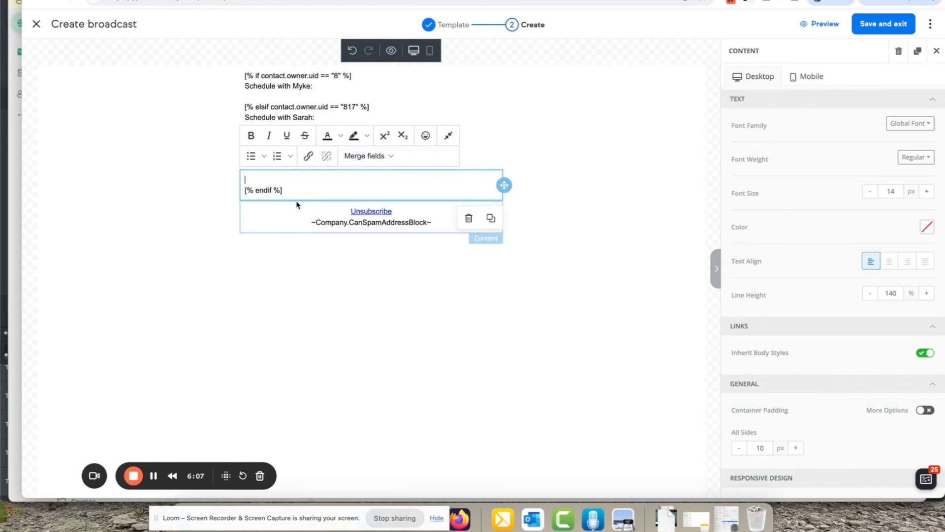
key(BackSpace)
click(202, 229)
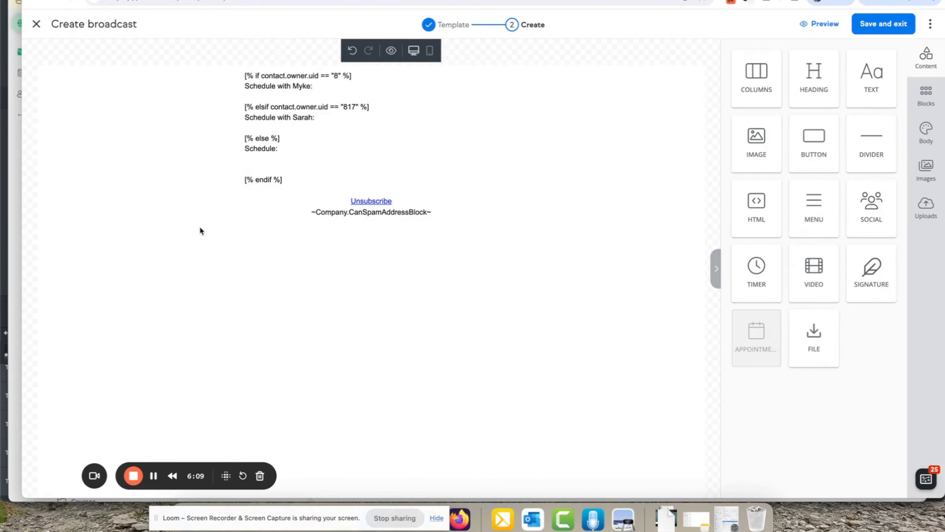
click(272, 154)
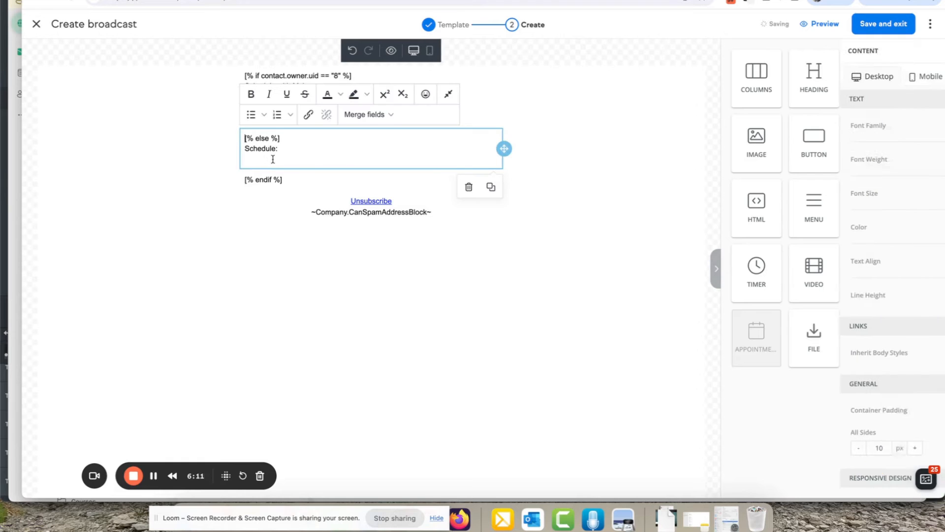
key(BackSpace)
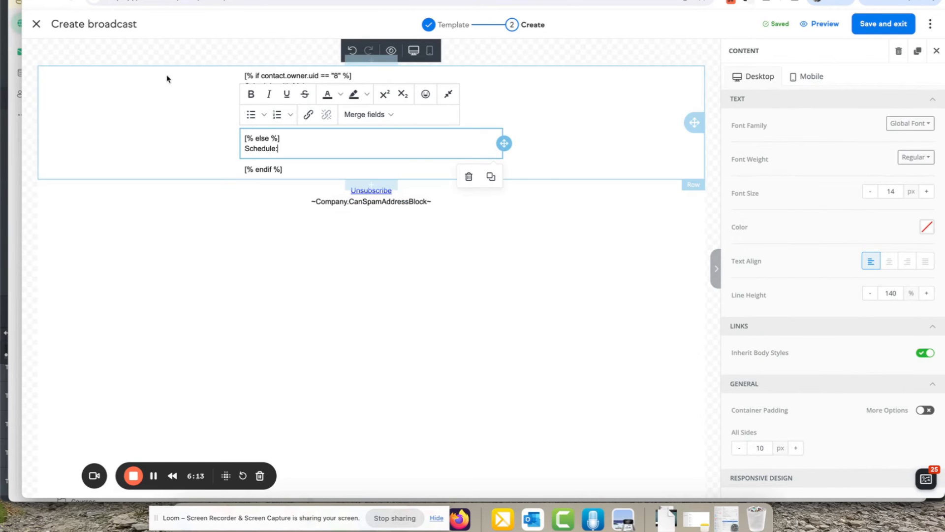
Insert a SCHEDULE WITH MYKE button below Myke's line, linked to the YouTube URL from clipboard history
click(711, 218)
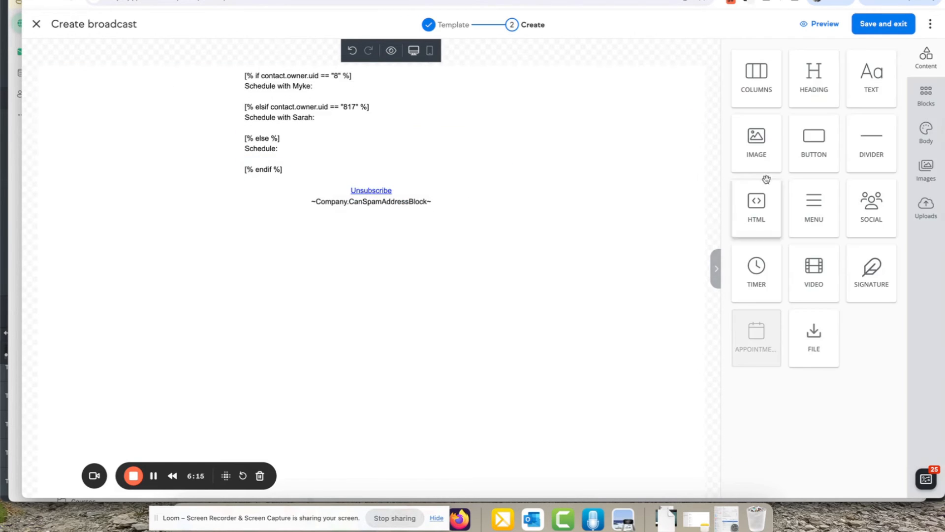
drag(813, 140, 382, 97)
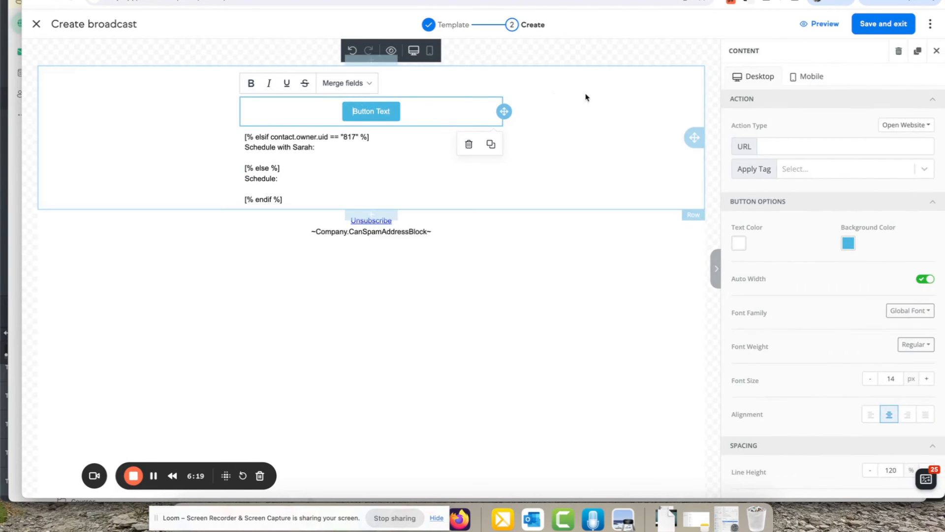
key(super+a)
text(SCHE)
text(WITH MYKE)
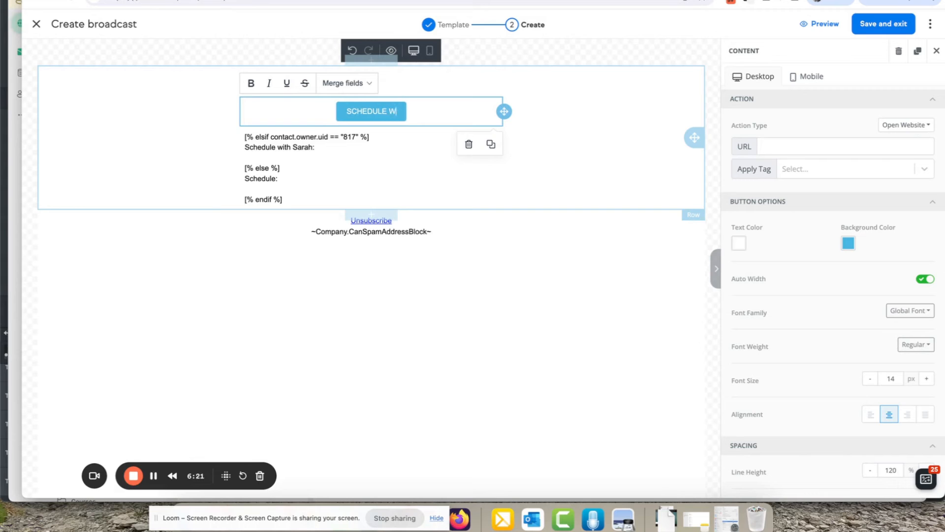
click(866, 153)
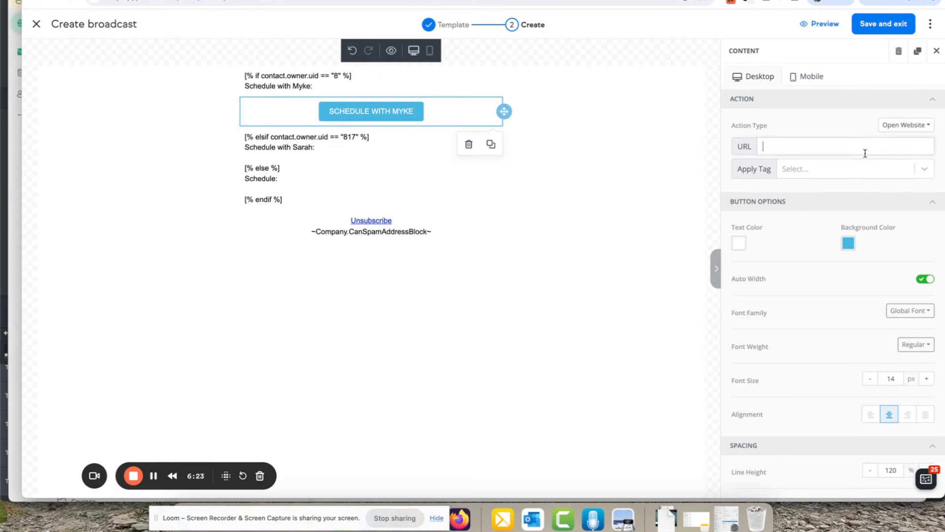
key(super+shift+v)
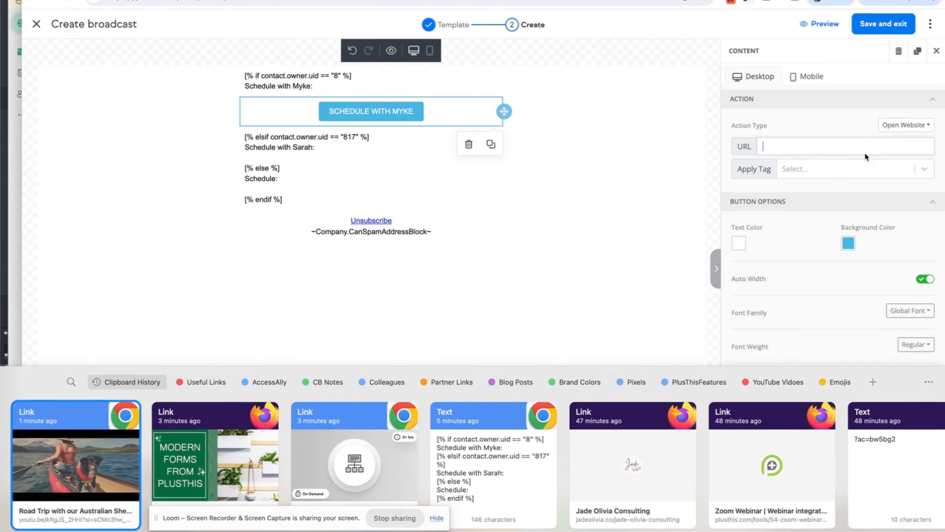
double_click(95, 470)
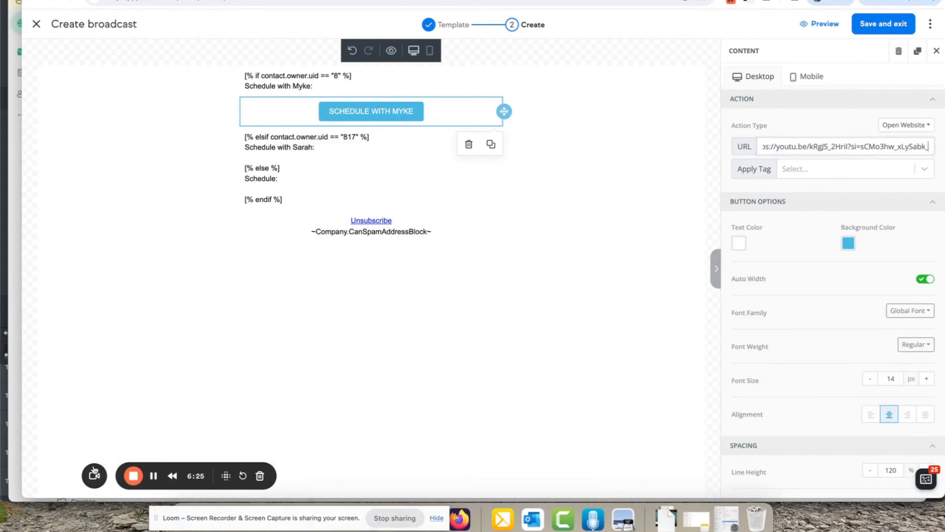
click(710, 137)
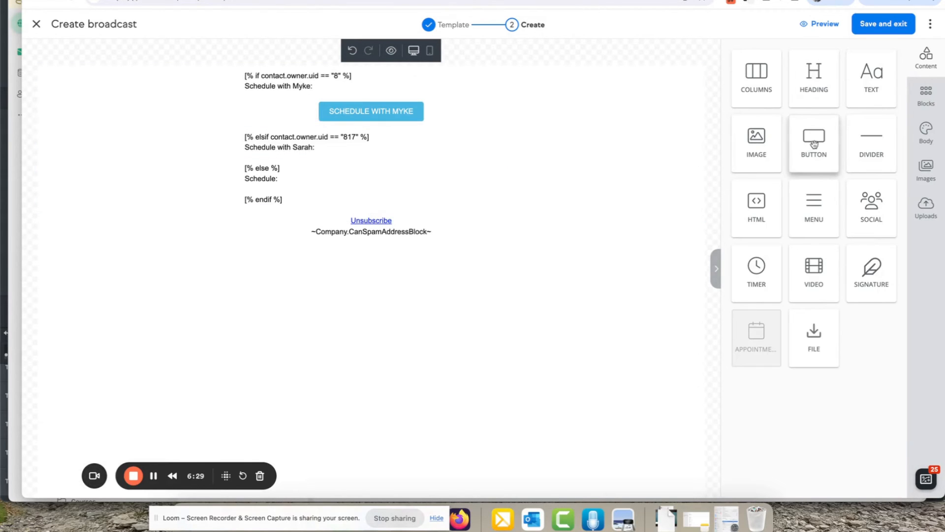
Insert a purple SCHEDULE WITH SARAH button below Sarah's line, linked to the advanced automations course page
drag(814, 143, 406, 145)
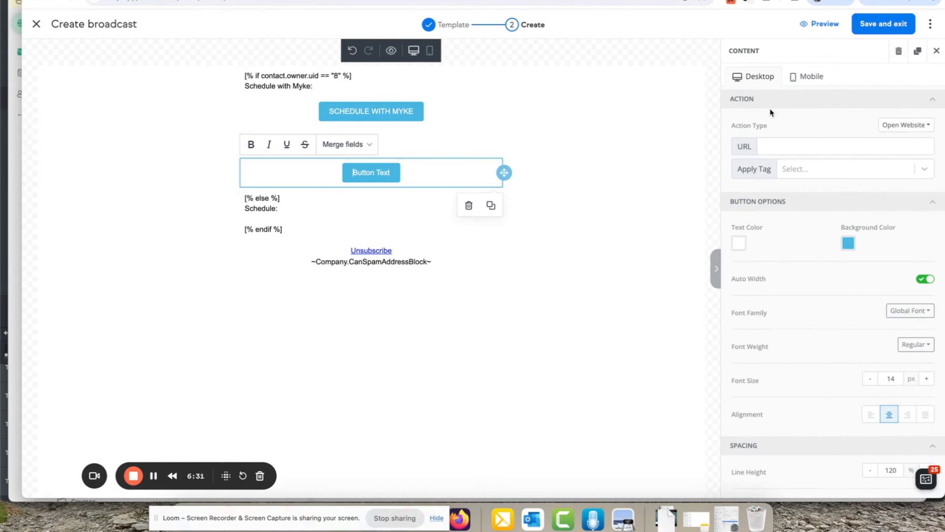
text(SCHEDULE WIHT S)
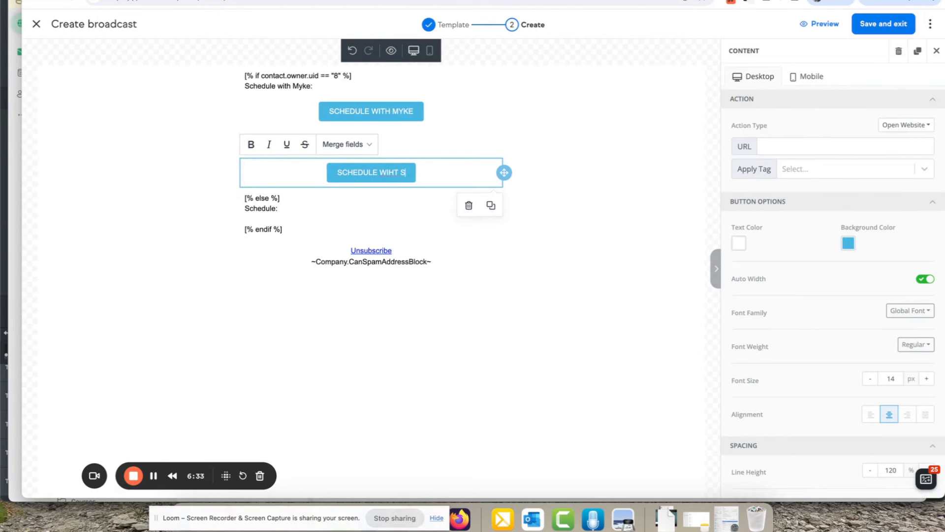
key(BackSpace)
key(BackSpace)
key(BackSpace)
key(BackSpace)
text(TH SARAH)
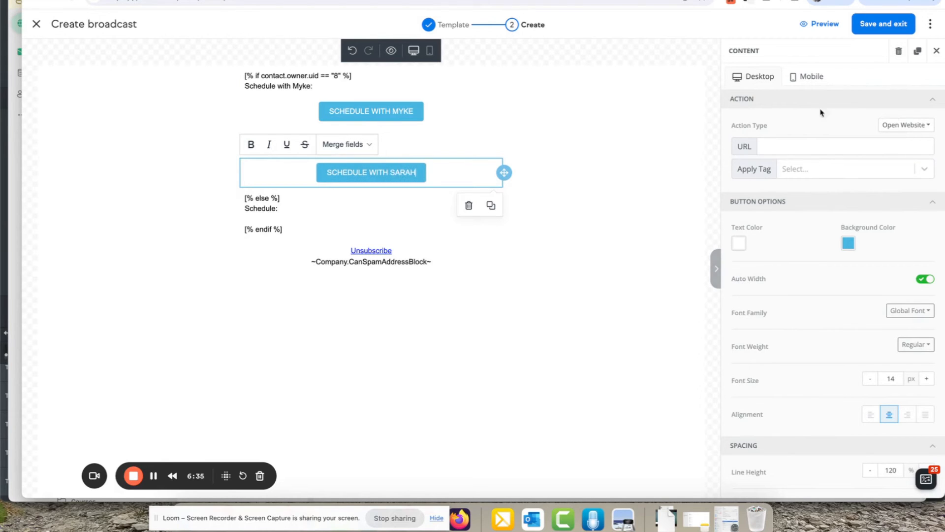
click(880, 141)
key(shift+super+v)
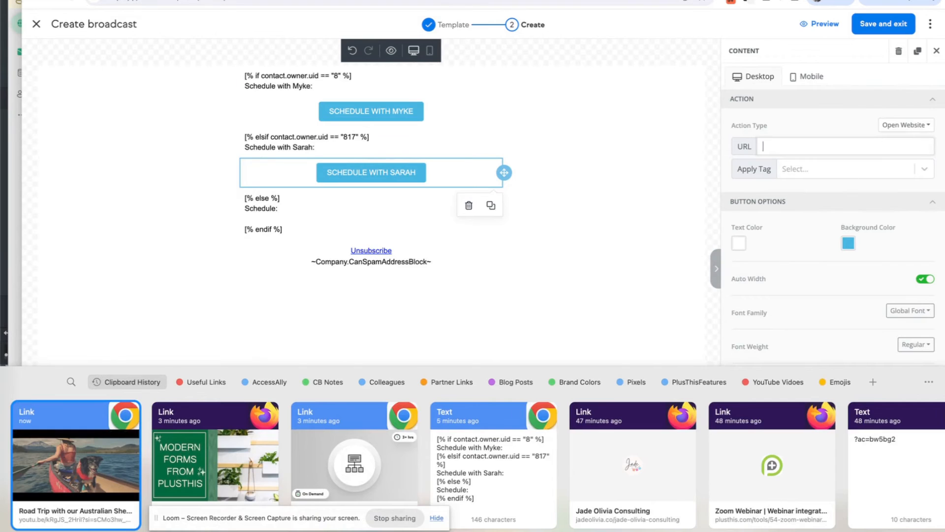
double_click(345, 463)
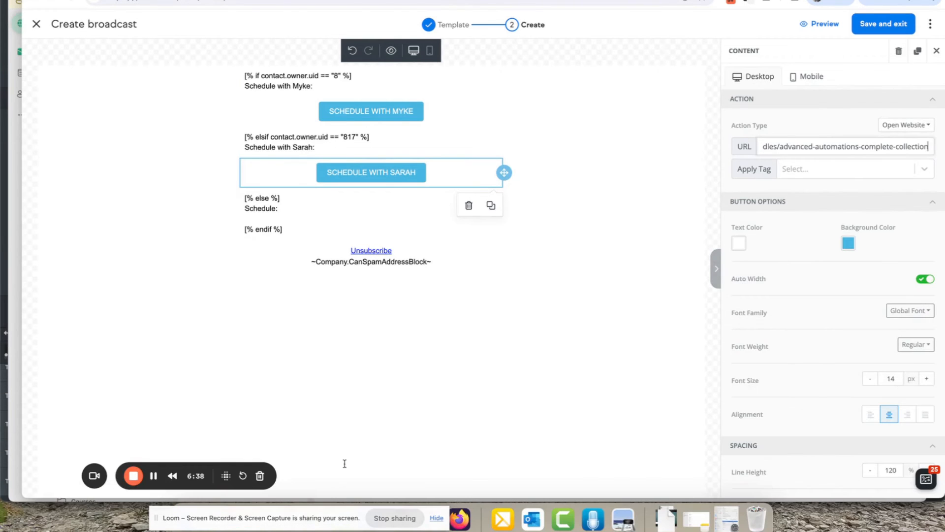
click(848, 242)
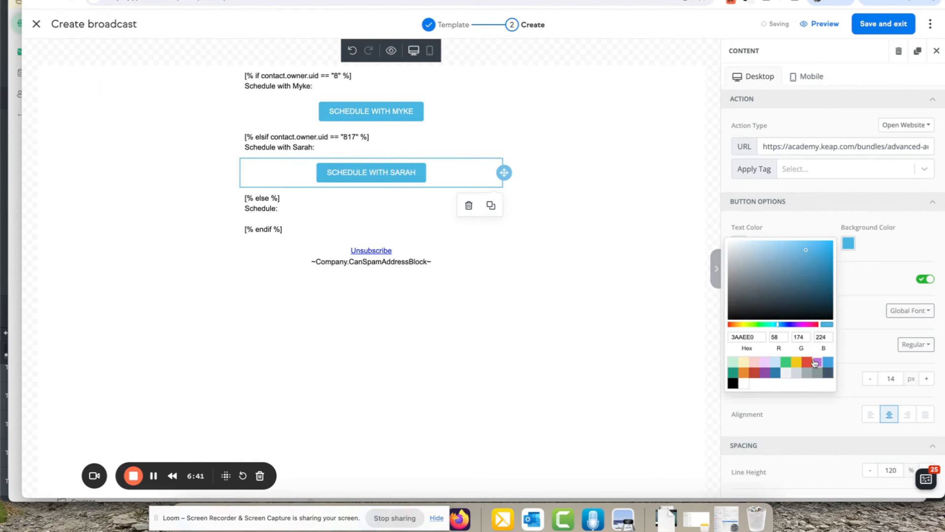
click(815, 363)
click(719, 219)
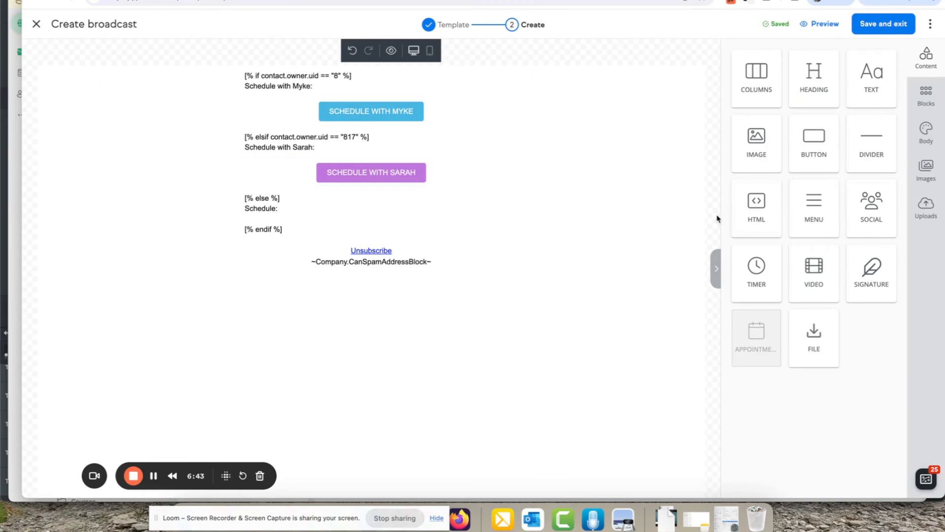
drag(814, 143, 439, 220)
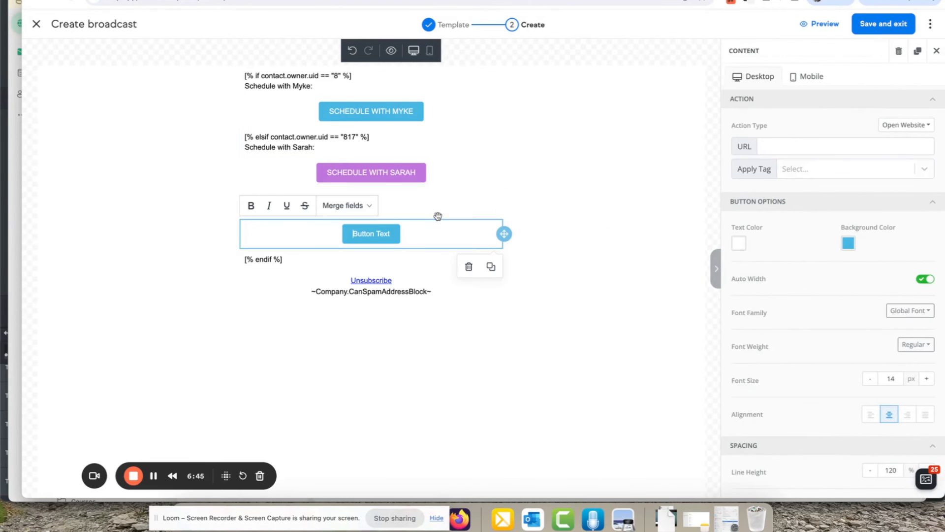
Make the fallback button a dark blue SCHEDULE linking to Modern Forms from PlusThis, and save
text(SCHEDULE)
click(777, 147)
key(shift+super+v)
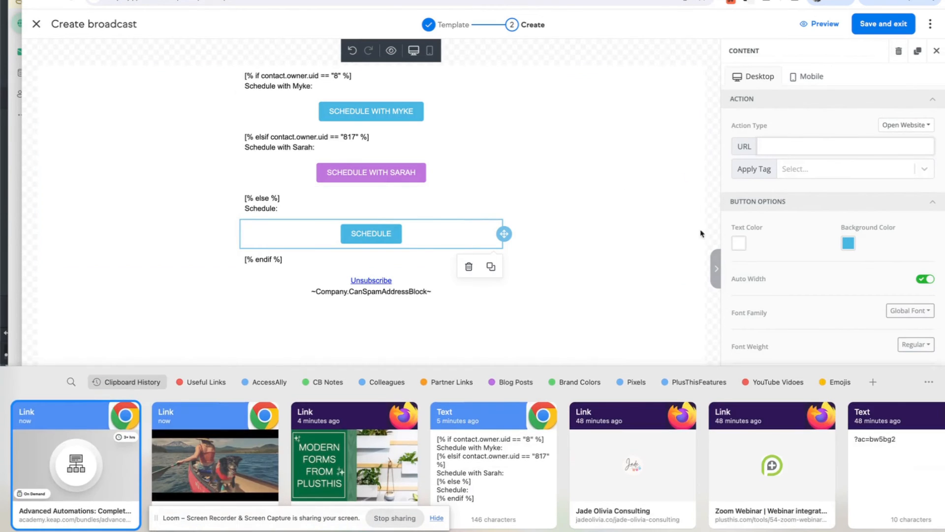
double_click(385, 459)
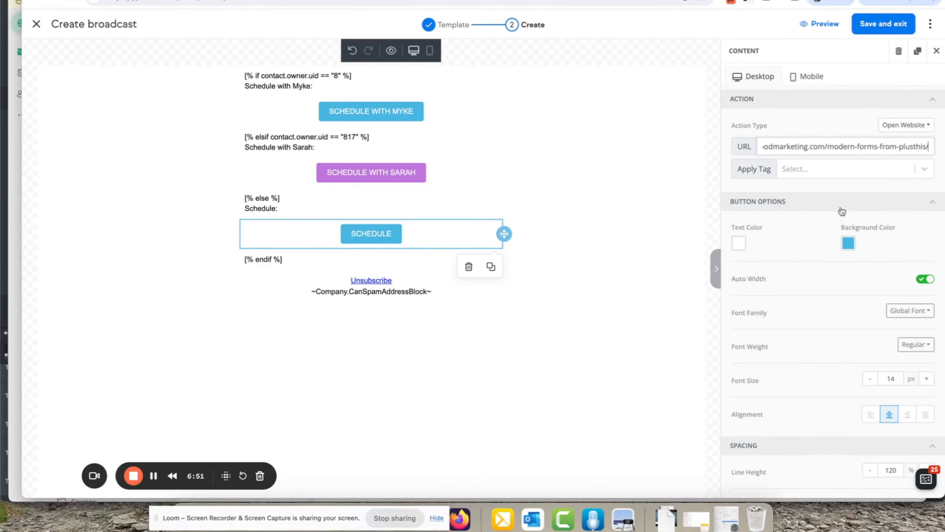
click(847, 242)
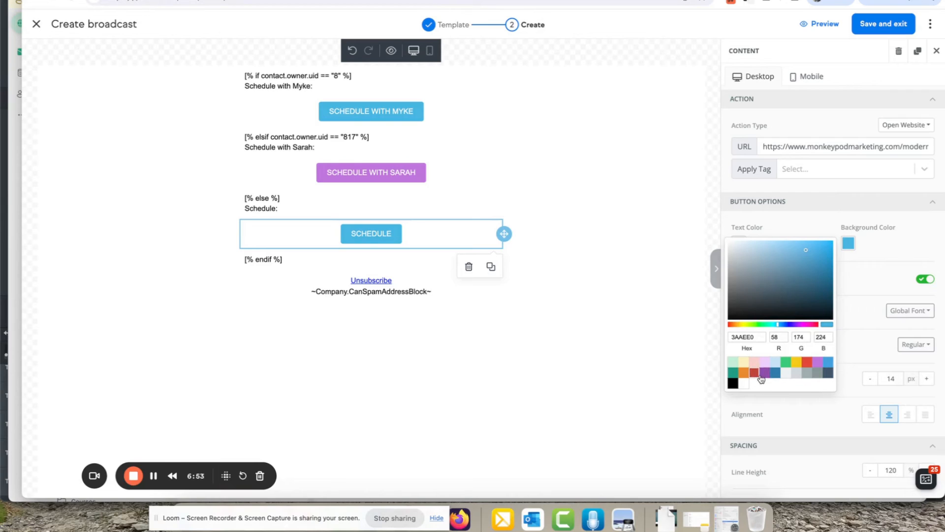
click(774, 373)
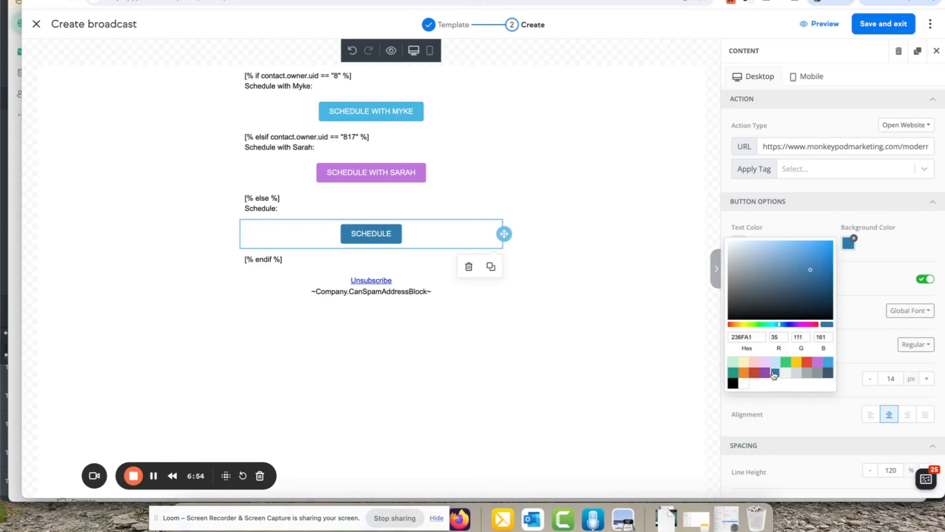
click(714, 182)
click(714, 182)
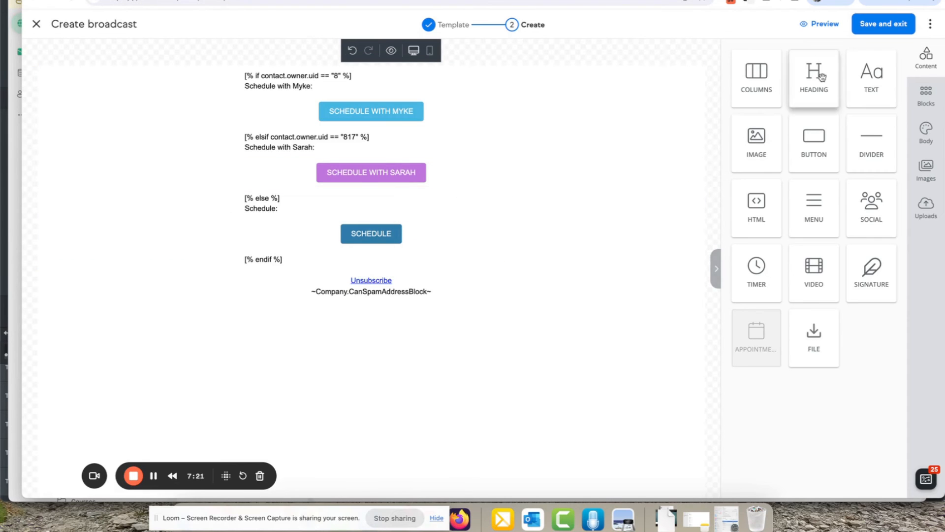
click(877, 26)
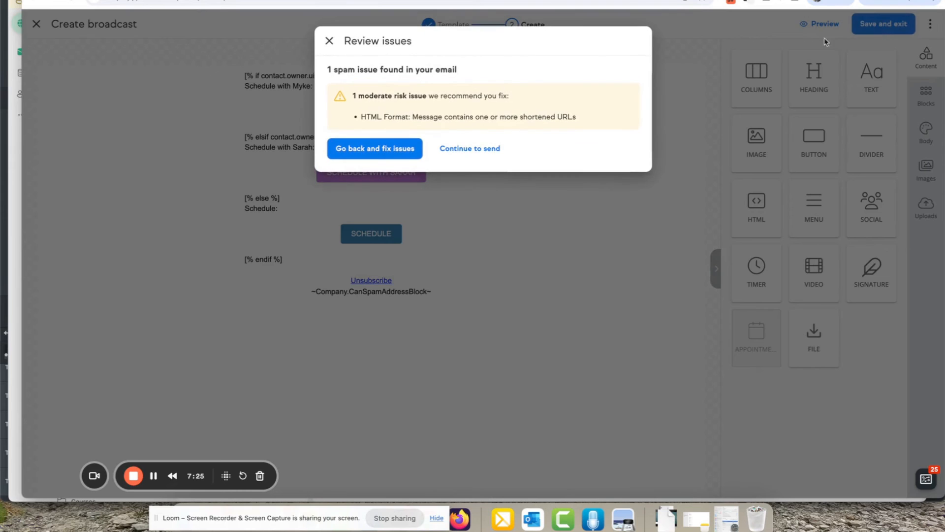
Continue past the spam warning and set both subject and preview text to 456
click(485, 148)
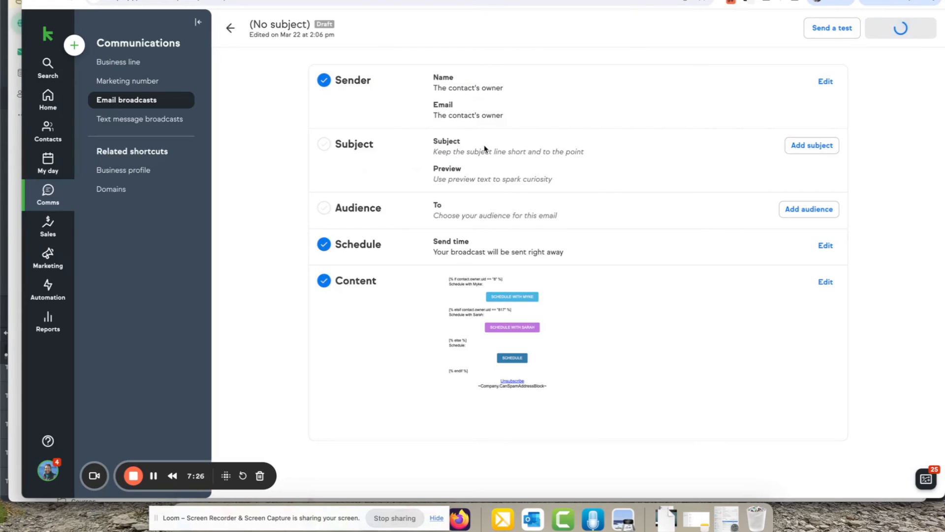
click(809, 145)
click(600, 147)
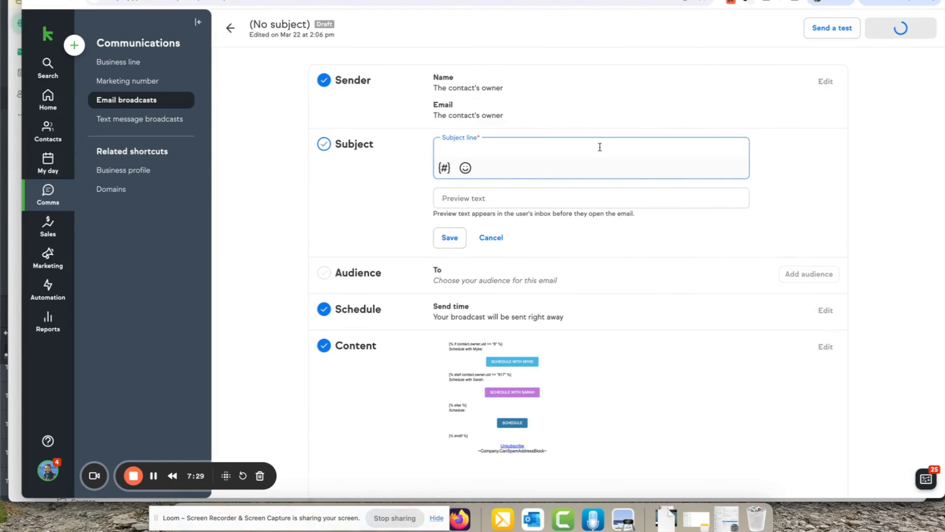
text(456)
click(546, 194)
text(456)
click(449, 237)
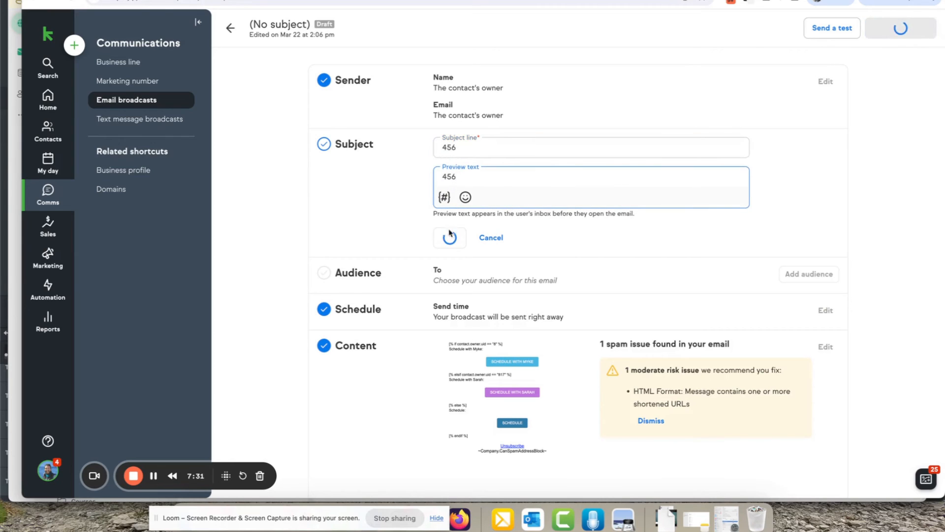
Set the audience to the single contact found by searching ACADEM, then send the broadcast
click(785, 210)
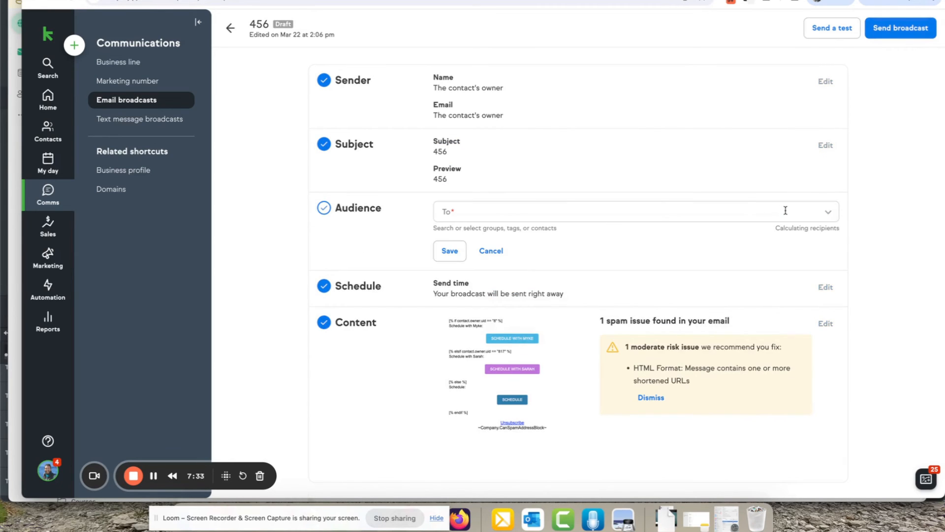
click(747, 208)
text(ACADEMY)
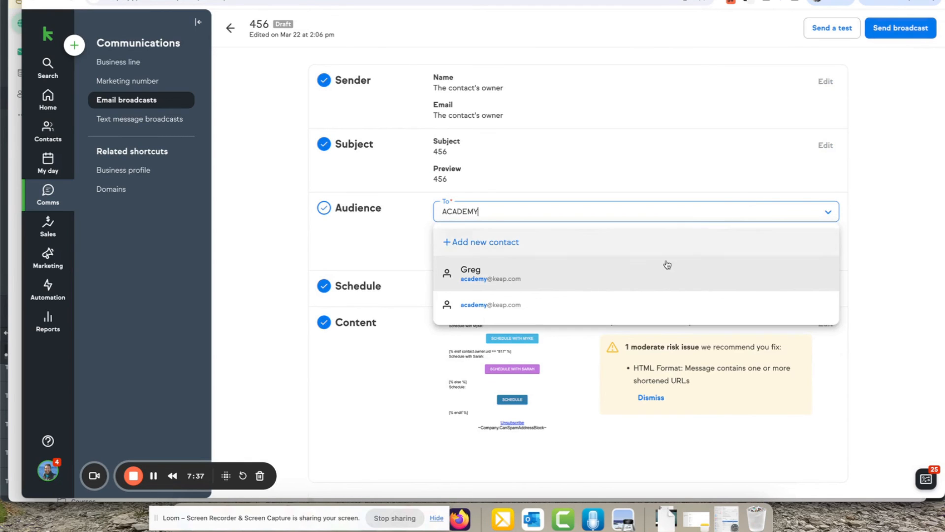
click(642, 272)
click(918, 189)
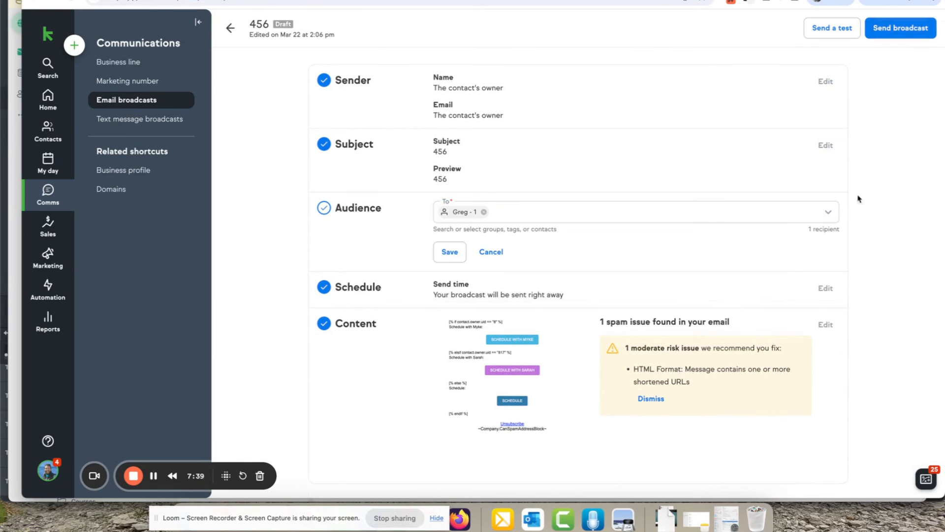
click(450, 250)
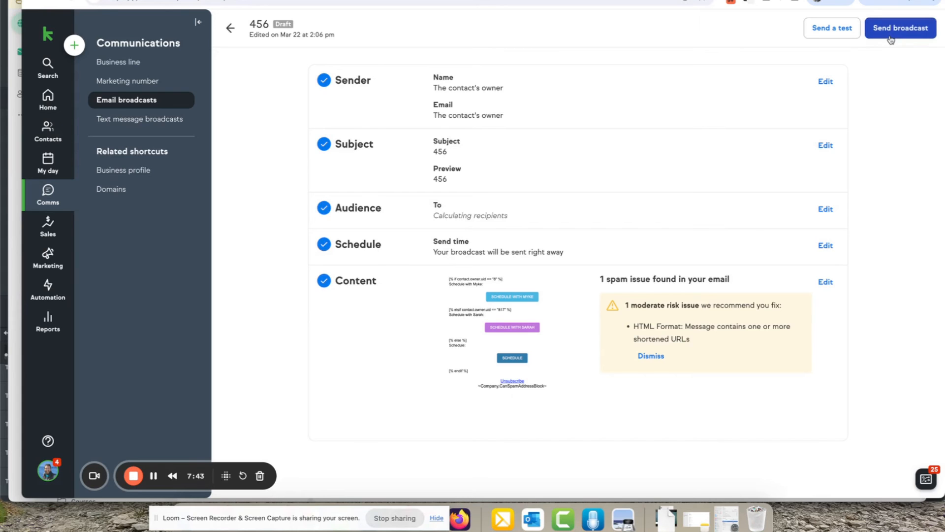
click(891, 35)
Open the received 456 email in Outlook, showing Sarah's line and purple SCHEDULE WITH SARAH button
click(153, 475)
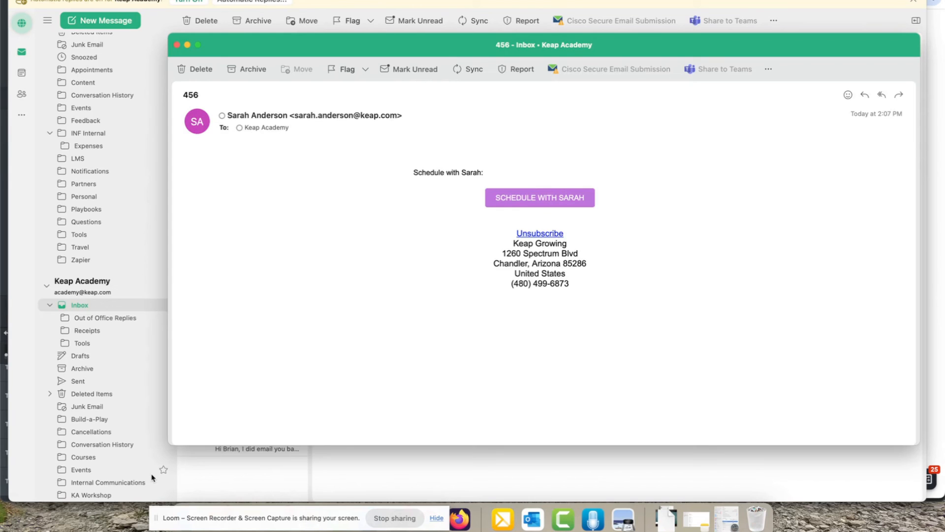